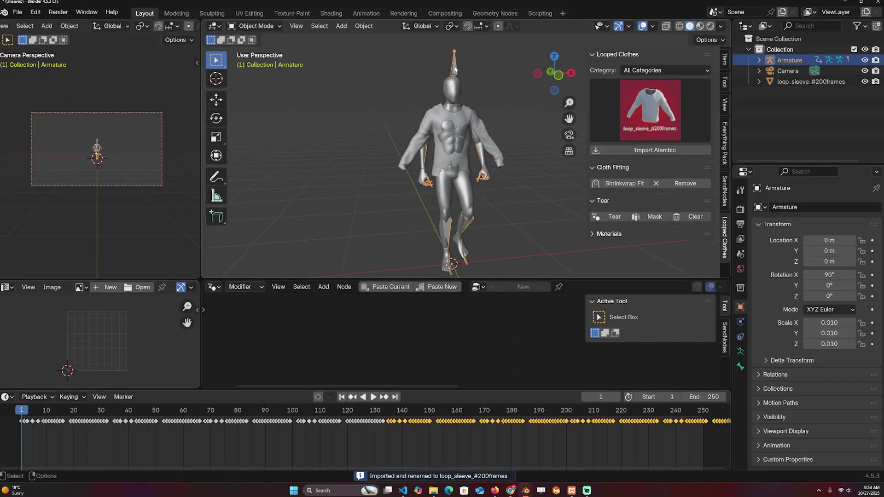
- Clear the location and rotation of all the armature's bones in Pose Mode and return to Object Mode
key("KP_1")
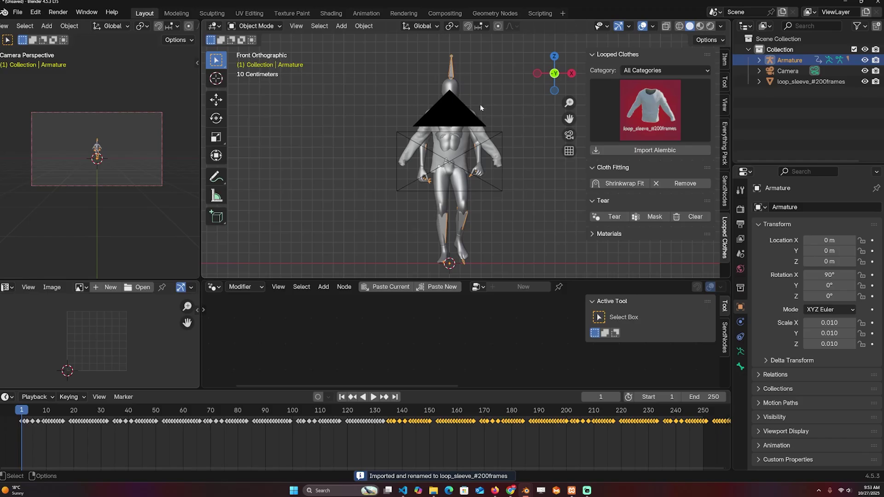
middle_click_drag(479, 104, 462, 106)
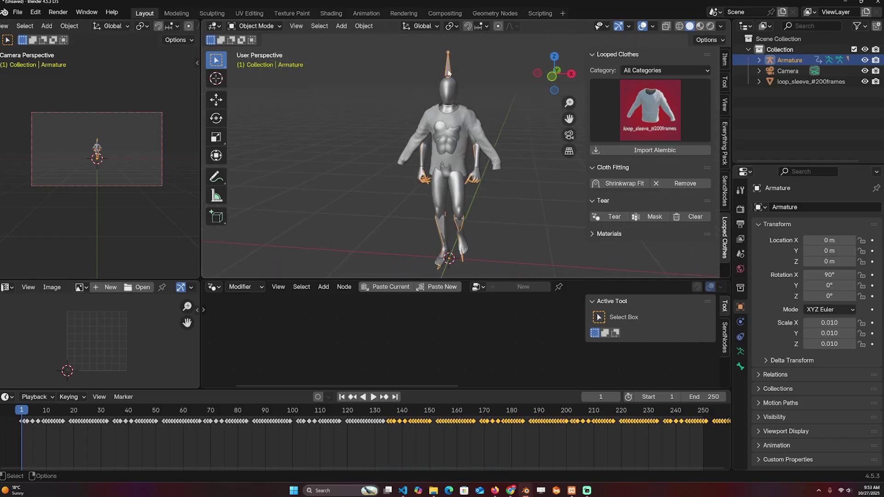
key("ctrl+Tab")
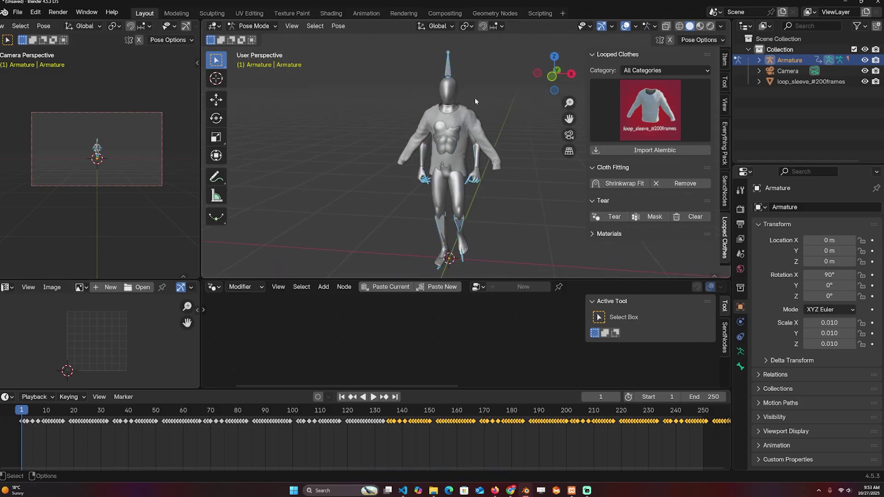
key("alt+g")
key("alt+r")
key("ctrl+Tab")
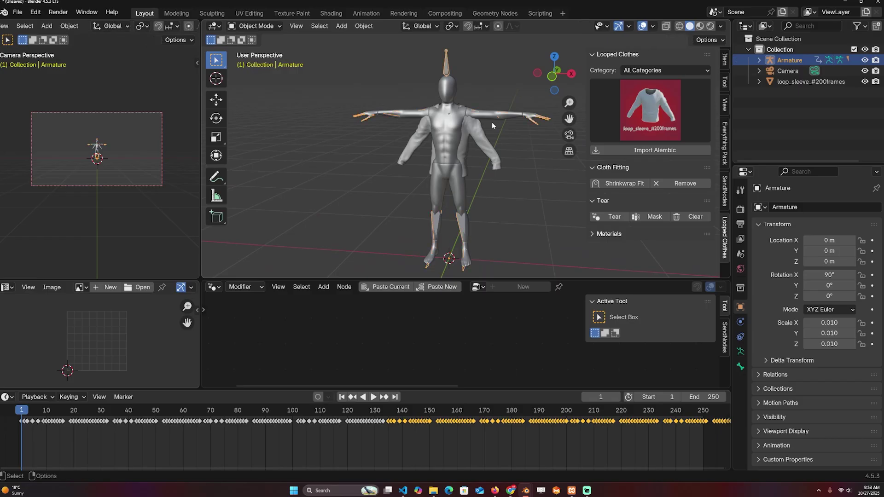
- Check the character against the shirt from the front and at an angle, and briefly play the animation
key("KP_1")
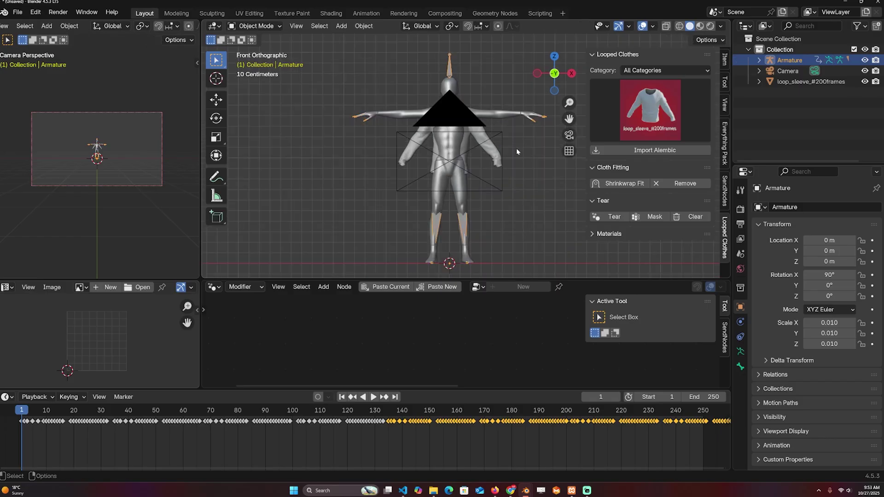
middle_click_drag(515, 147, 446, 158)
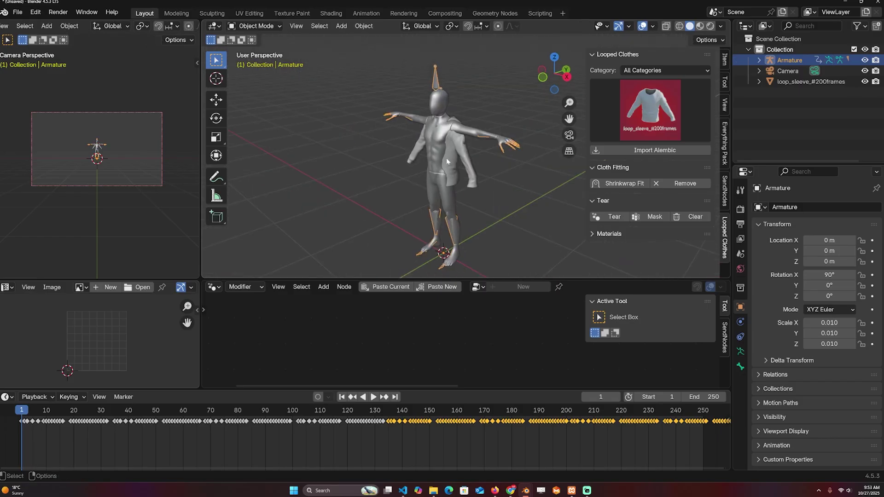
key("space")
key("Escape")
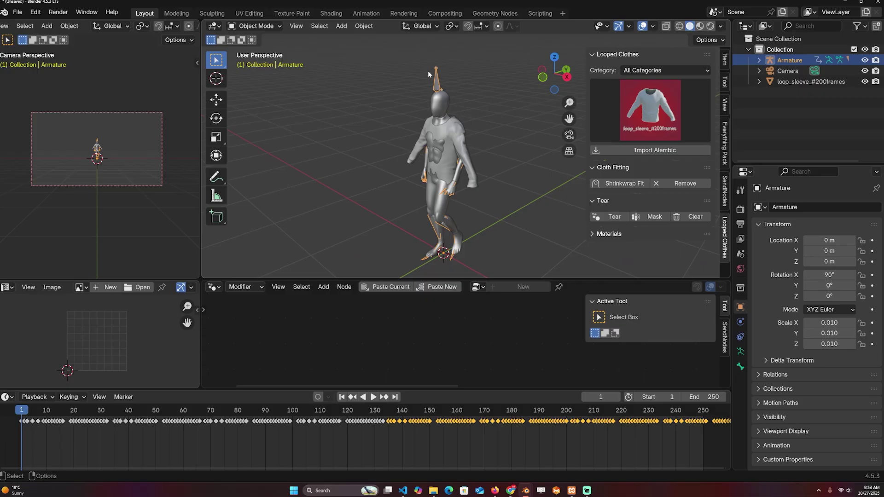
- Reset the armature to its rest pose again by clearing all bone rotations and locations, returning to Object Mode in front view
key("ctrl+Tab")
key("alt+r")
key("alt+g")
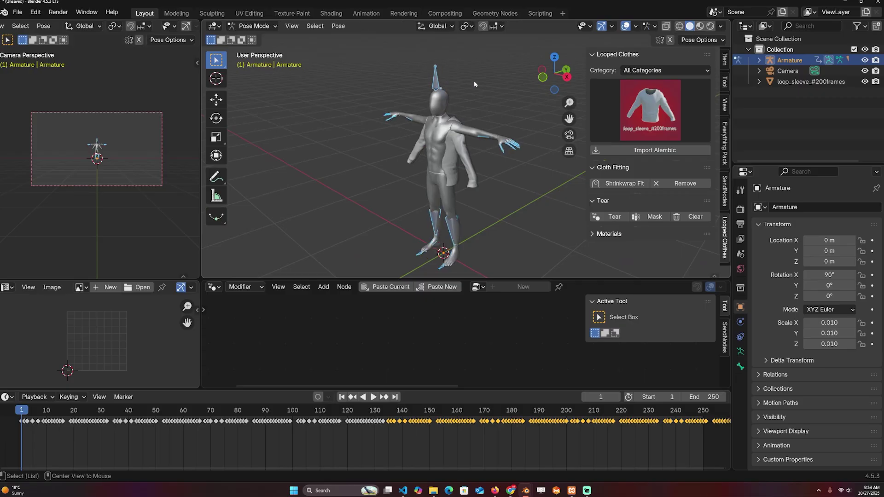
key("ctrl+Tab")
key("KP_1")
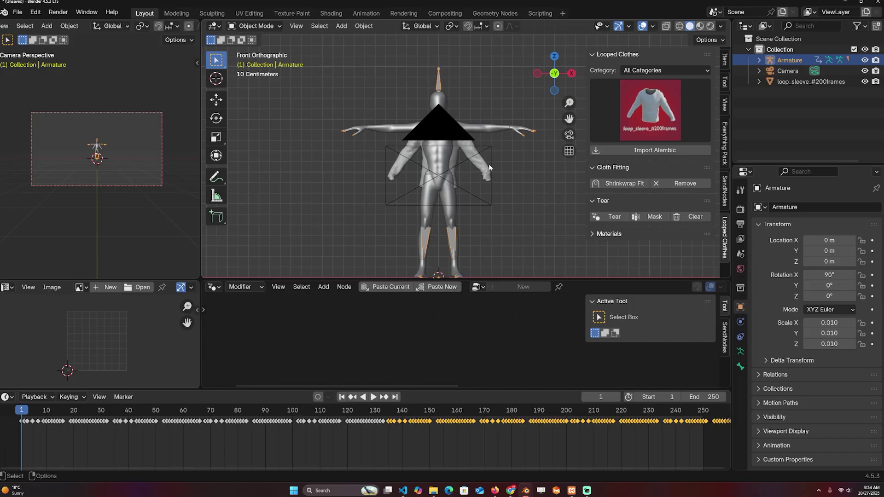
- Hide the camera object and select the loop_sleeve_#200frames shirt to inspect its fit on the body
left_click(460, 135)
key("h")
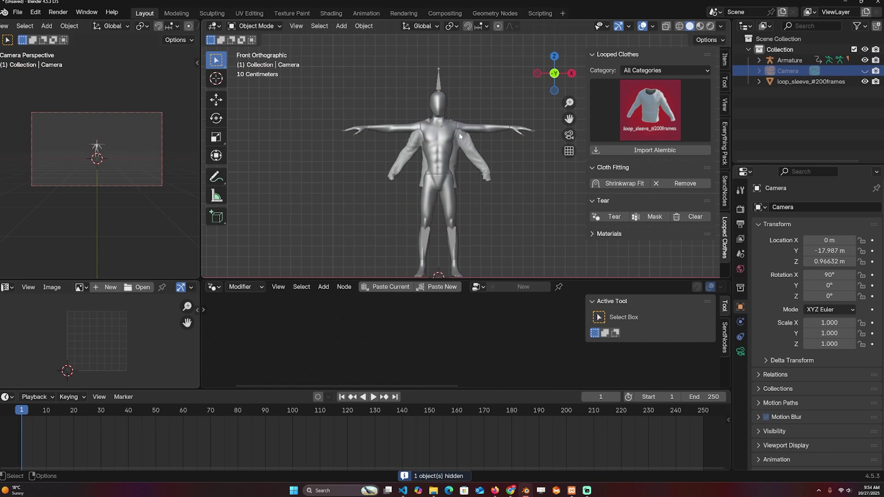
left_click(461, 138)
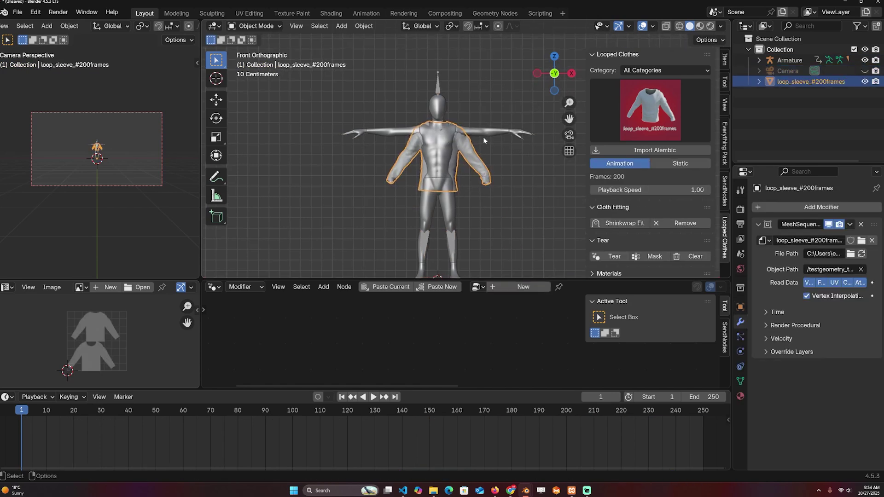
scroll(483, 137, "up", 4)
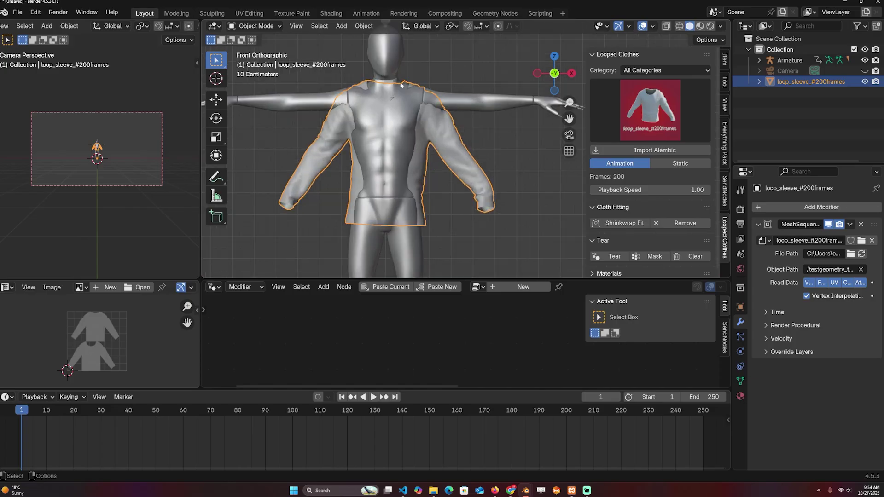
scroll(431, 101, "down", 4)
- Parent the loop_sleeve_#200frames shirt to the armature with automatic weights
left_click(428, 76)
key("ctrl+Tab")
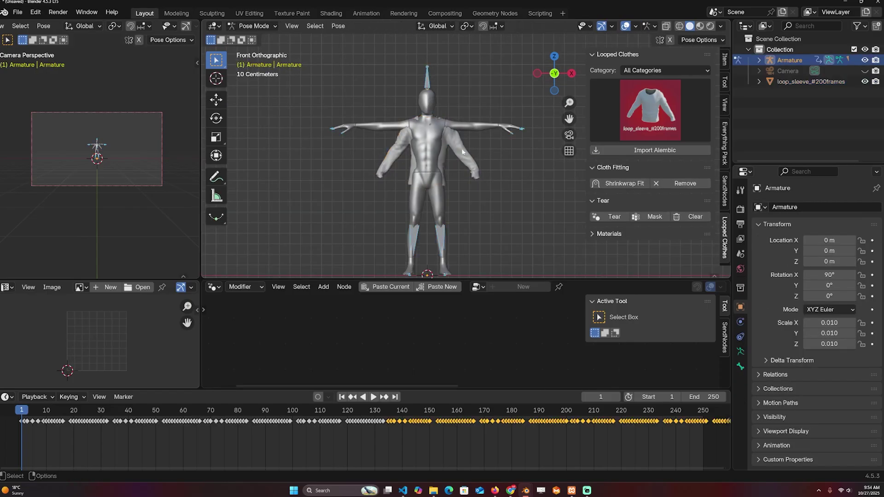
key("ctrl+Tab")
left_click(460, 143)
left_click(428, 64, "shift")
key("ctrl+p")
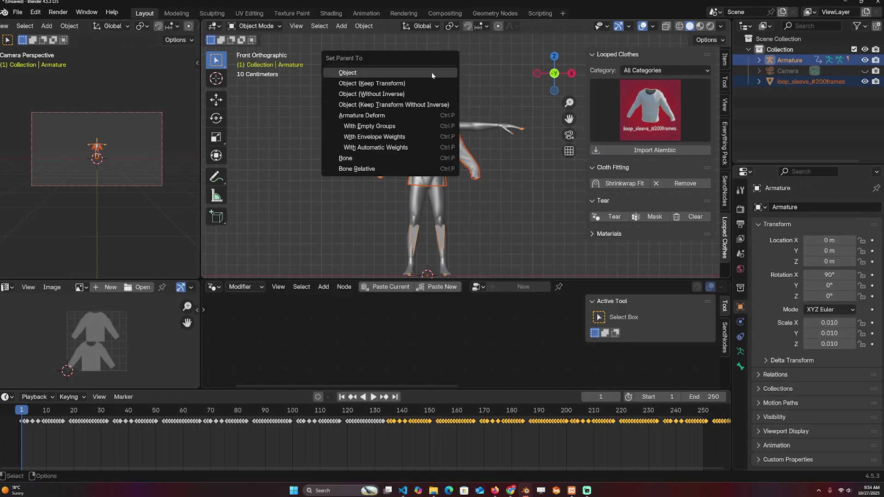
left_click(404, 148)
left_click(513, 150)
- Play the animation to frame 61, hide the character's body mesh and display the viewport in wireframe
key("space")
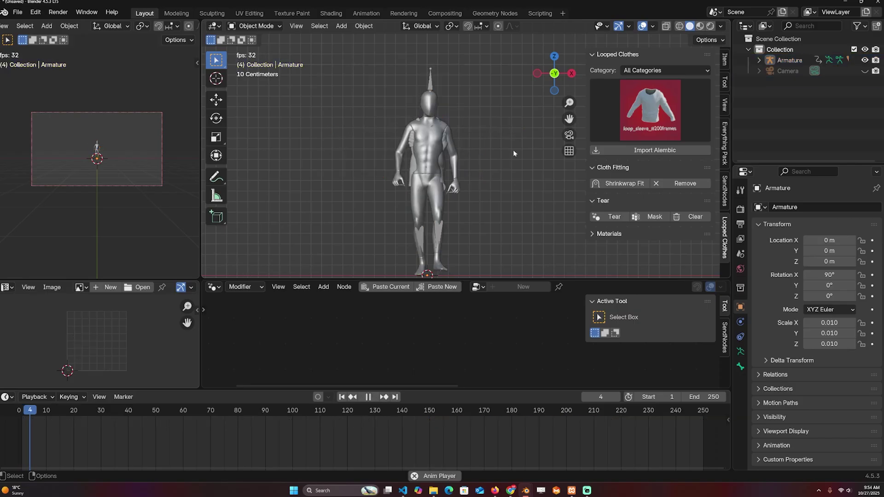
middle_click_drag(513, 150, 442, 168)
left_click(396, 157)
key("space")
key("h")
key("shift+z")
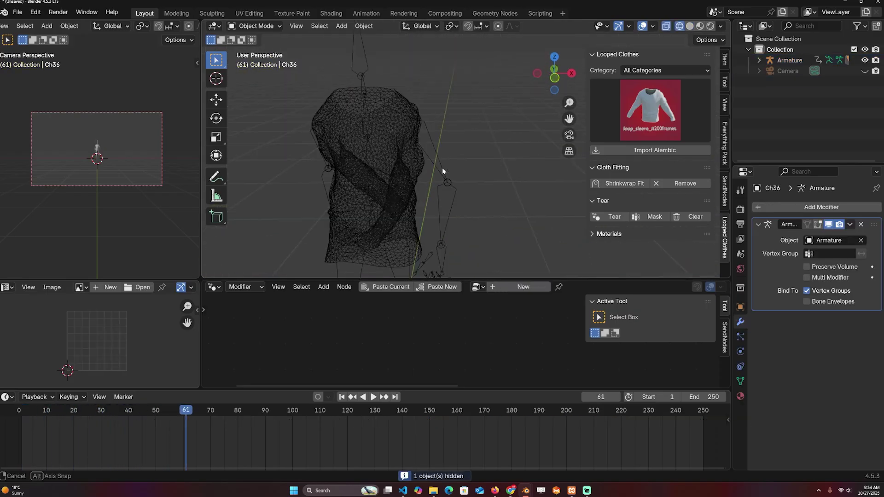
- Clear the rotation and location of all armature bones at frame 61 to compare the rest pose with the parented shirt
left_click(404, 181)
left_click(442, 166)
scroll(437, 170, "down", 5)
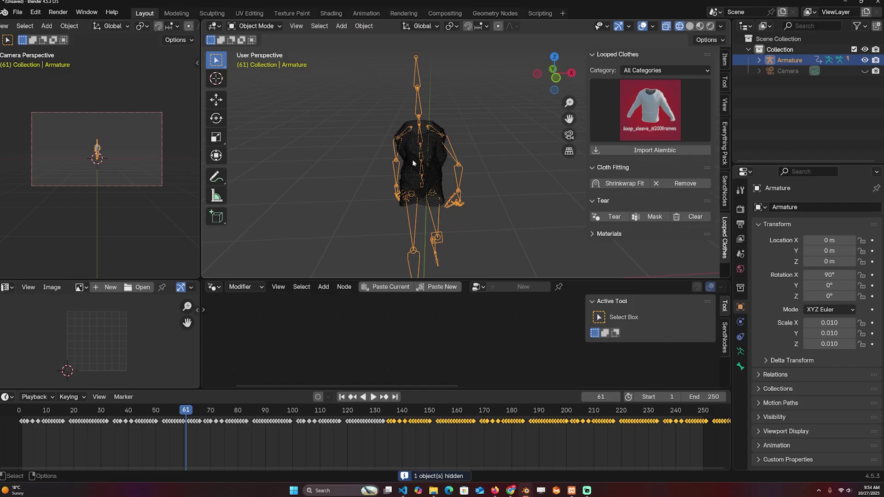
middle_click_drag(420, 156, 448, 140, "shift")
key("ctrl+Tab")
key("alt+r")
key("alt+g")
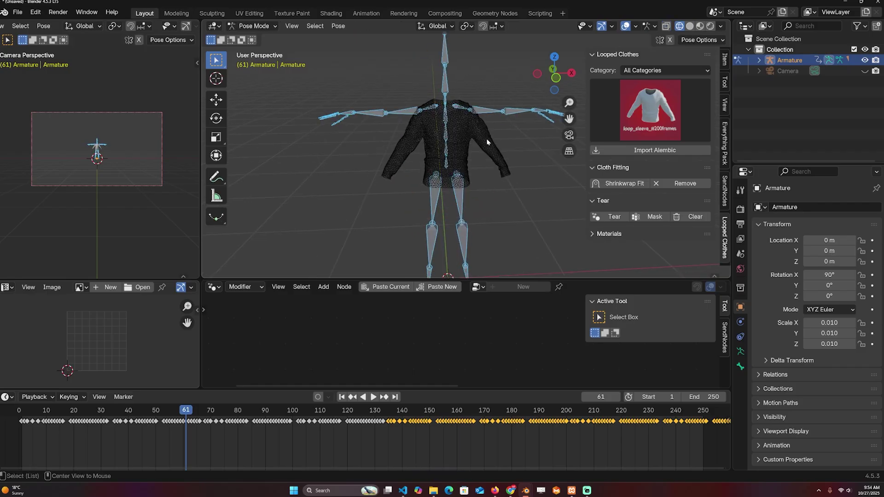
key("ctrl+Tab")
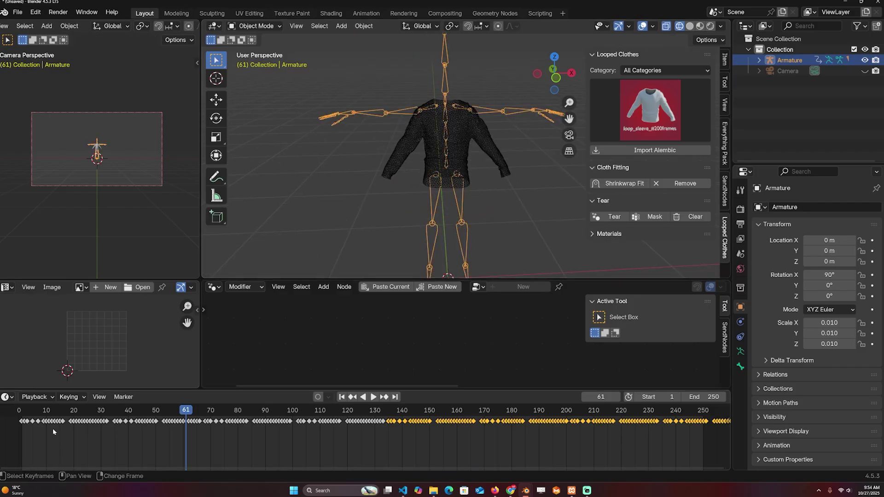
- Play the animation from the start with the shirt selected to examine how it deforms with the armature
key("shift+Left")
key("space")
left_click(454, 142)
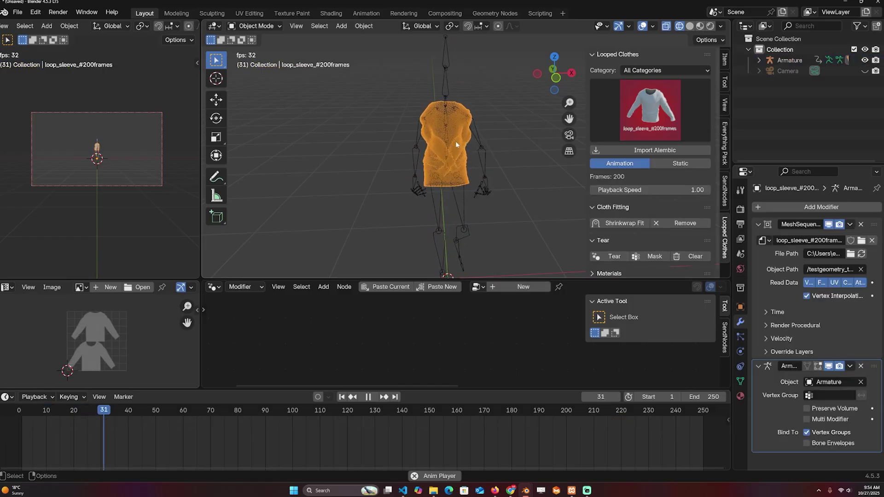
key("Escape")
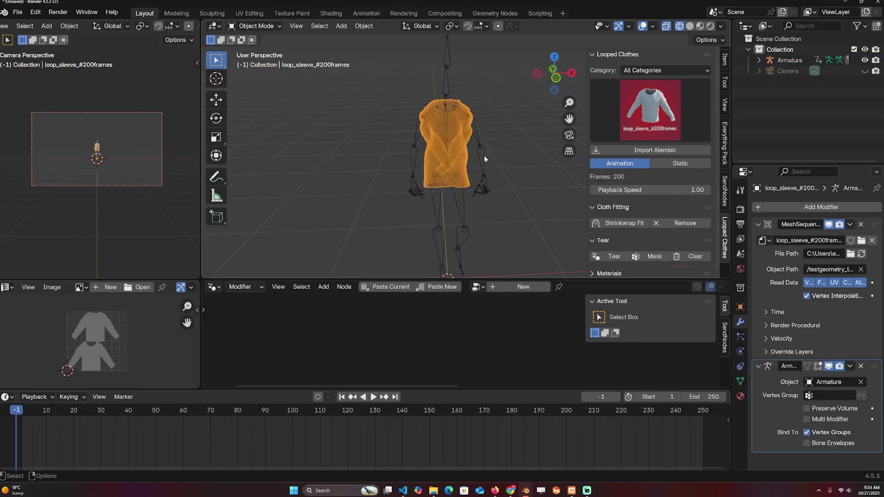
- Delete the loop_sleeve_#200frames shirt and import the loop_sleeve_long_open_2 garment from the Looped Clothes library as Alembic
key("x")
left_click(484, 155)
left_click(606, 111)
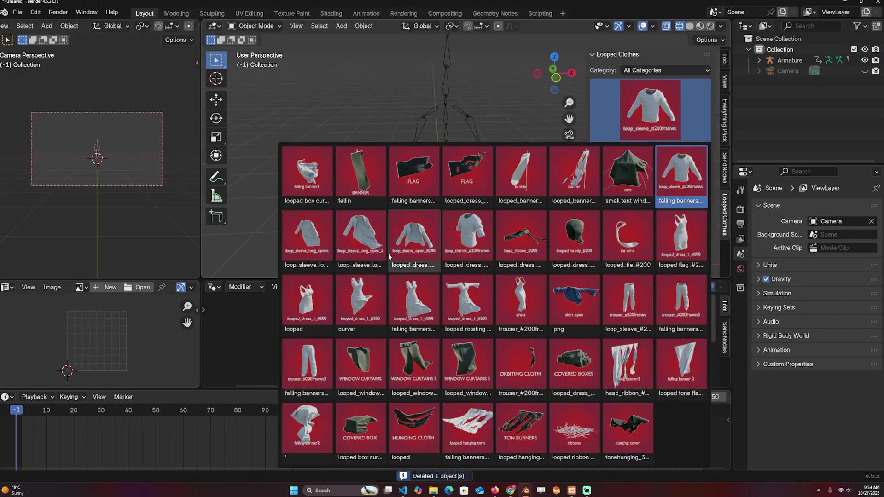
left_click(349, 232)
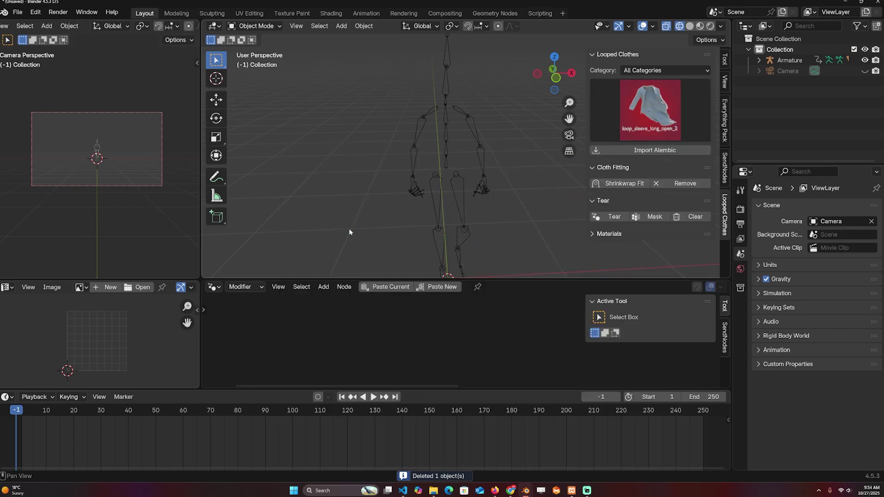
left_click(605, 127)
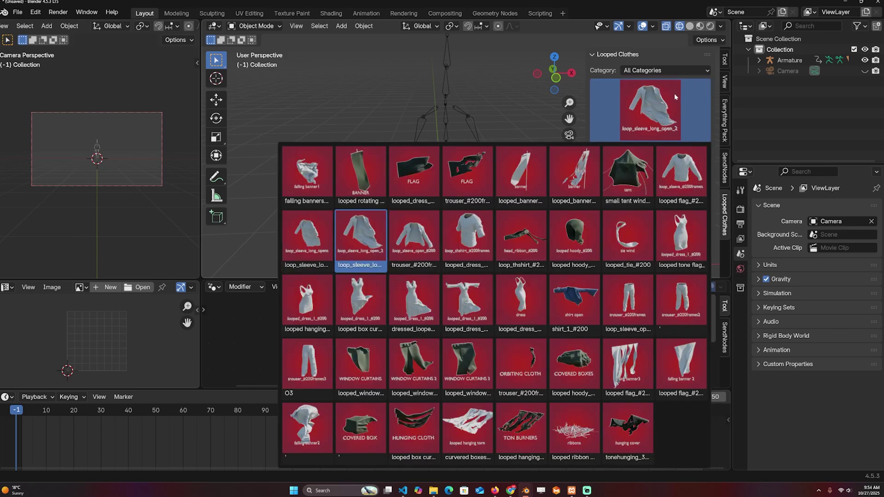
left_click(654, 150)
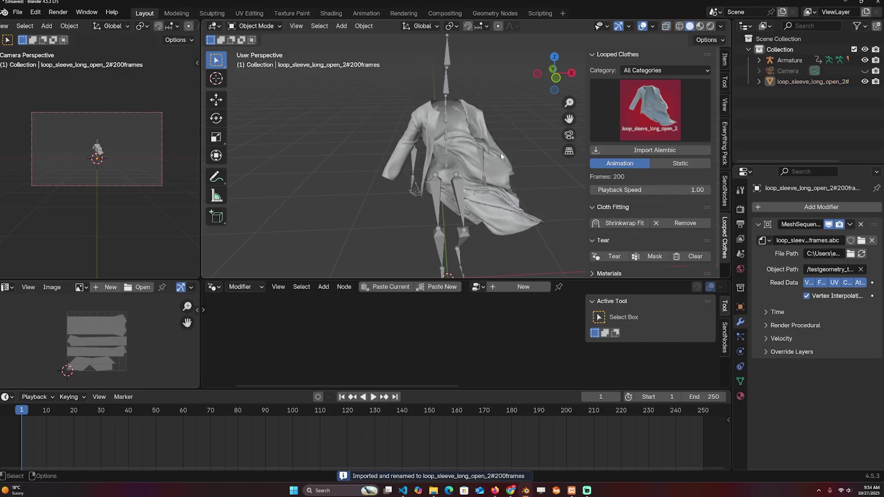
- Play the animation in front view to frame 12 and try moving the long open coat
key("KP_1")
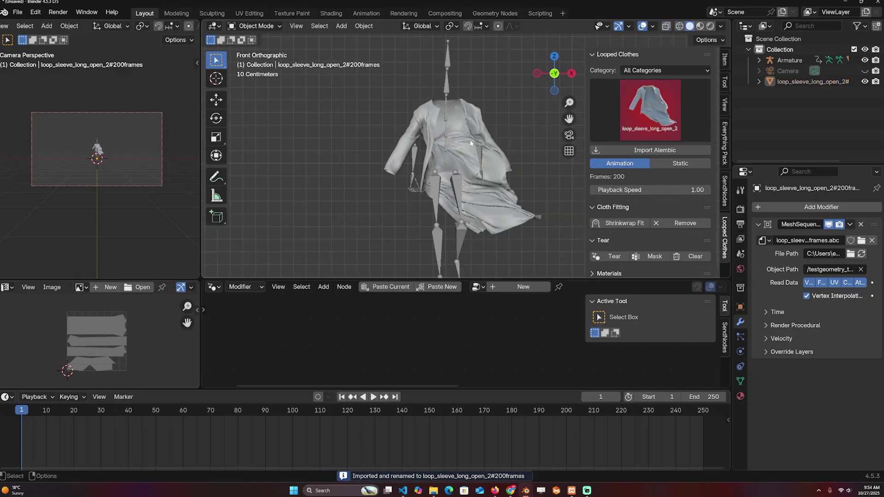
key("space")
left_click(455, 119)
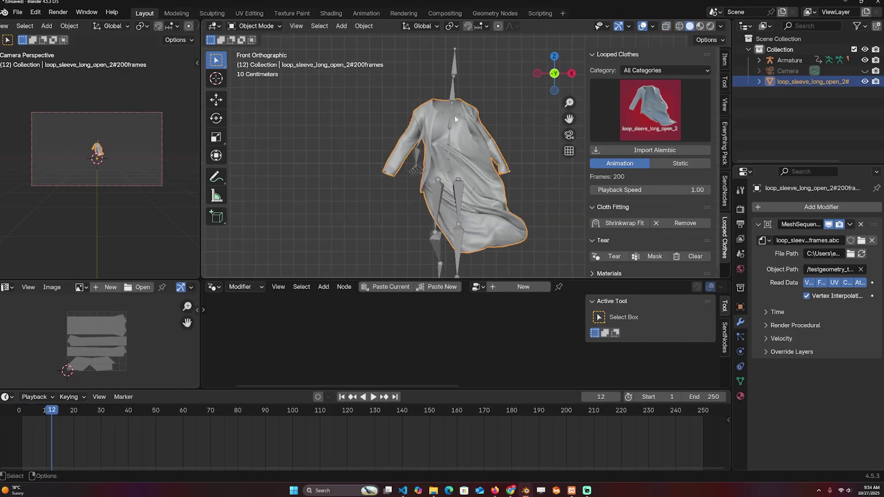
key("g")
right_click(457, 116)
- Rotate the armature's left arm bones down along the coat's sleeve in Edit Mode, then leave Edit Mode
left_click(468, 120)
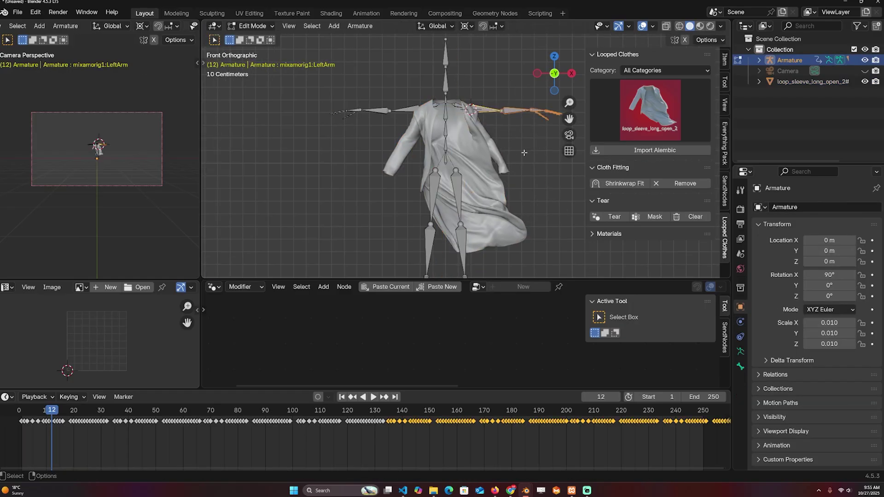
key("r")
left_click(500, 178)
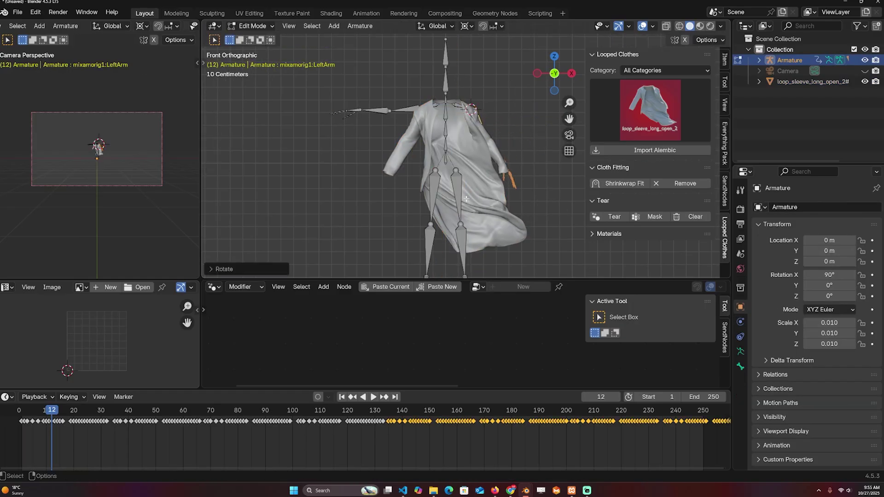
key("Tab")
- Play the animation to check the arm's motion inside the coat, and undo the edit-mode rotation of the left arm bones
key("space")
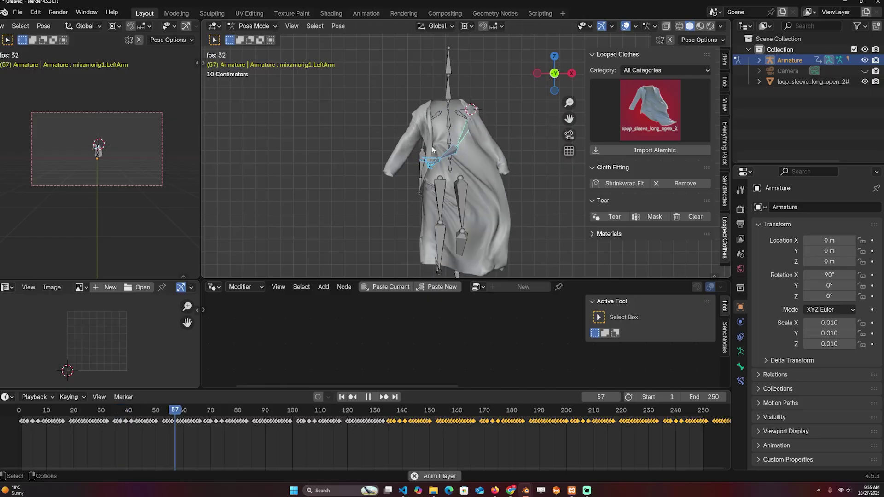
mouse_move(439, 167)
middle_mouse_down()
mouse_move(347, 188)
mouse_move(449, 166)
middle_mouse_up()
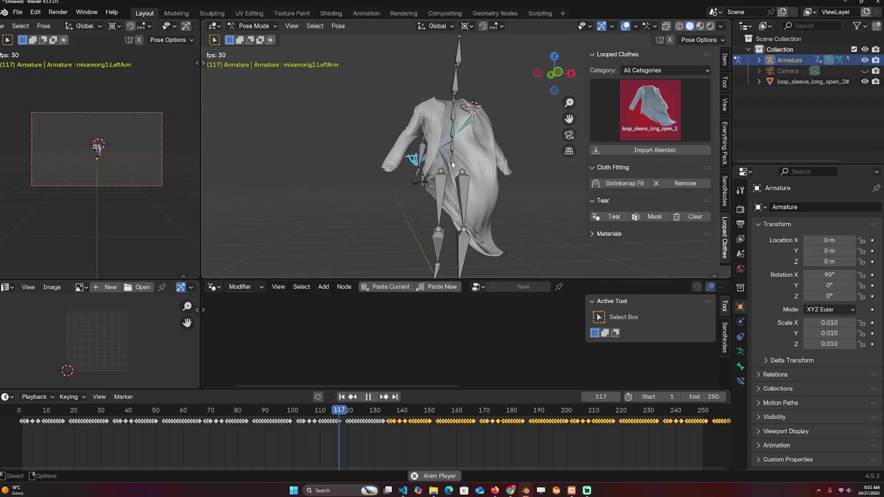
key("space")
key("ctrl+z")
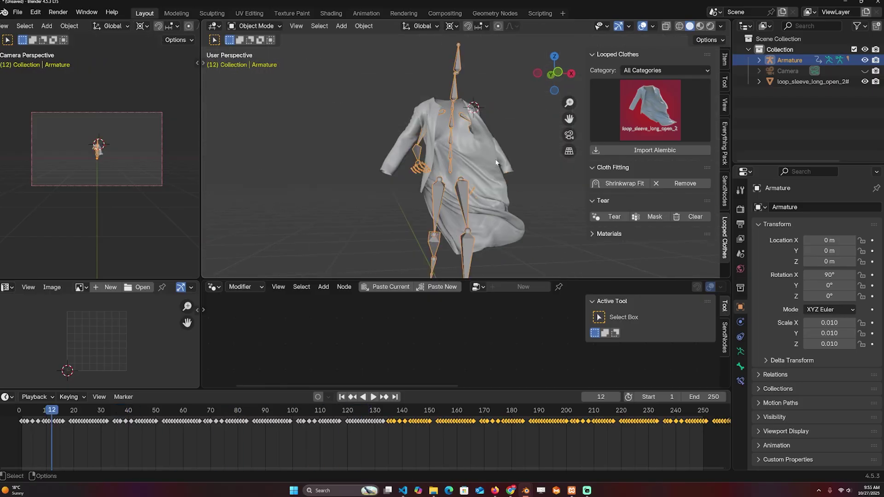
- Shift all the armature's keyframes forward so they begin at about frame 30, and set the current frame to 28
key("space")
key("Escape")
key("KP_1")
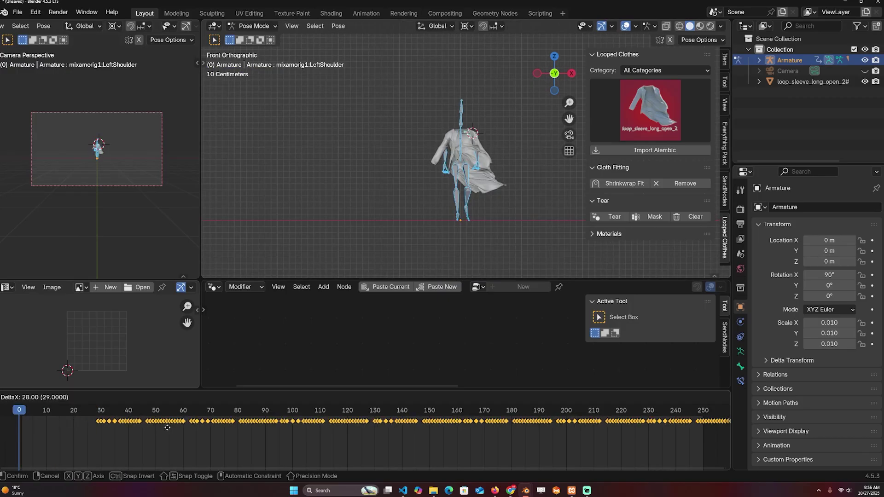
left_click(171, 427)
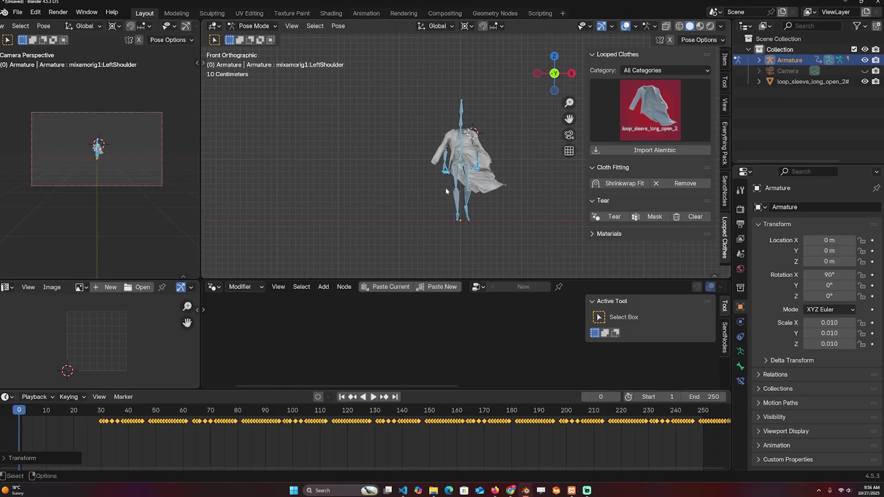
left_click(95, 410)
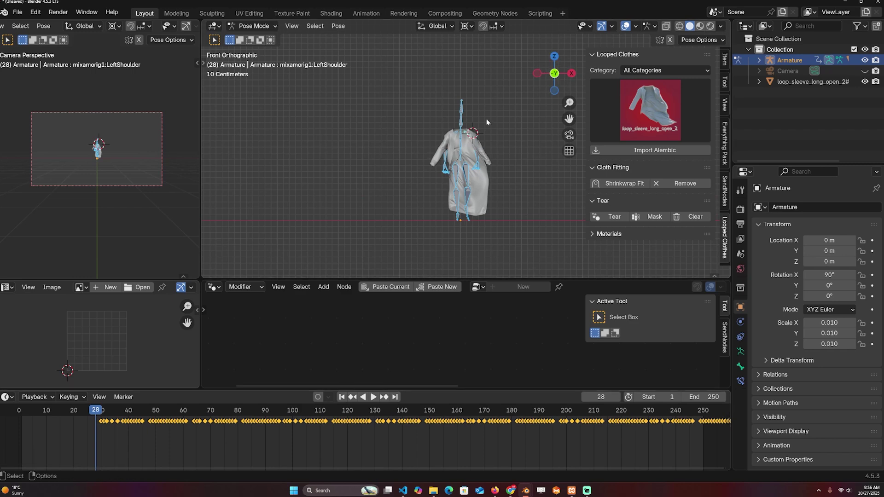
- Clear the rotation of all the armature's bones at frame 28 and insert an Available keyframe for the rest pose
key("alt+r")
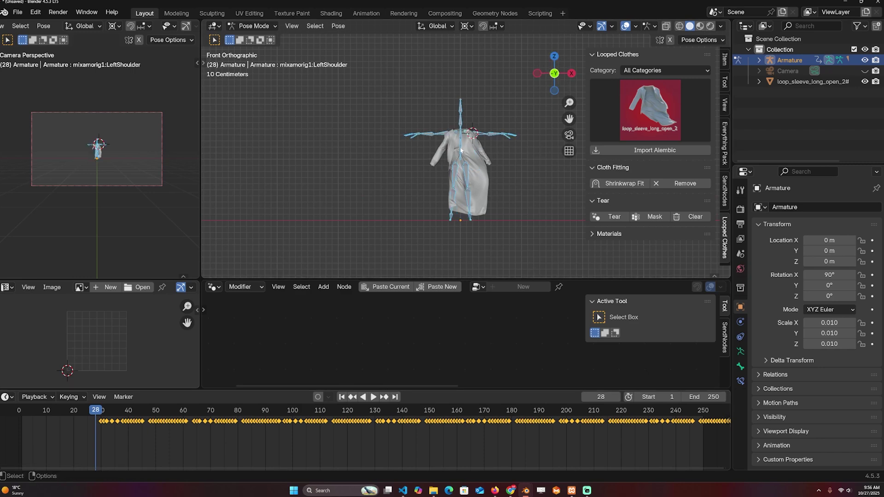
key("k")
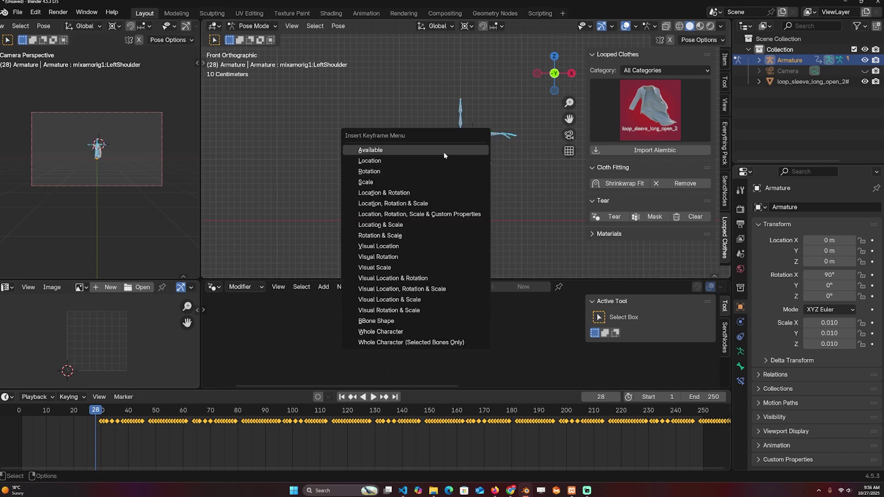
left_click(447, 151)
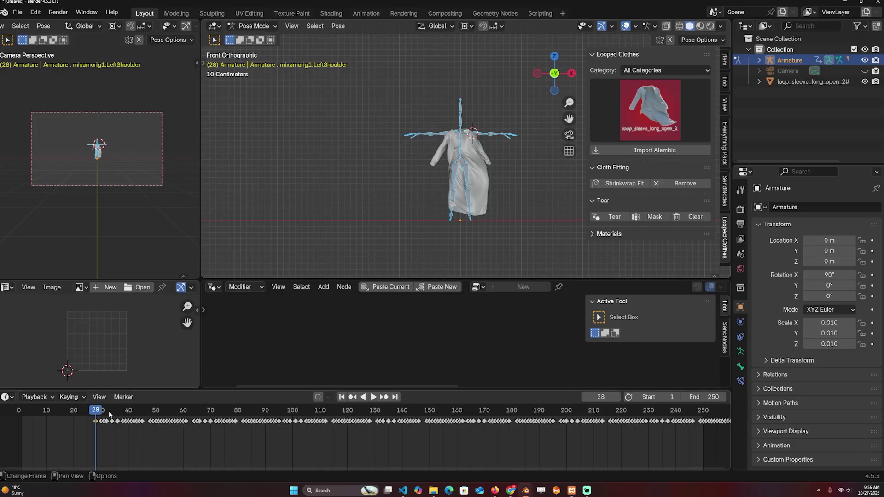
- Shift the rest-pose keyframe back to about frame 19, play the transition into the animation, and return to frame 0
left_click_drag(79, 411, 19, 412)
key("space")
key("Escape")
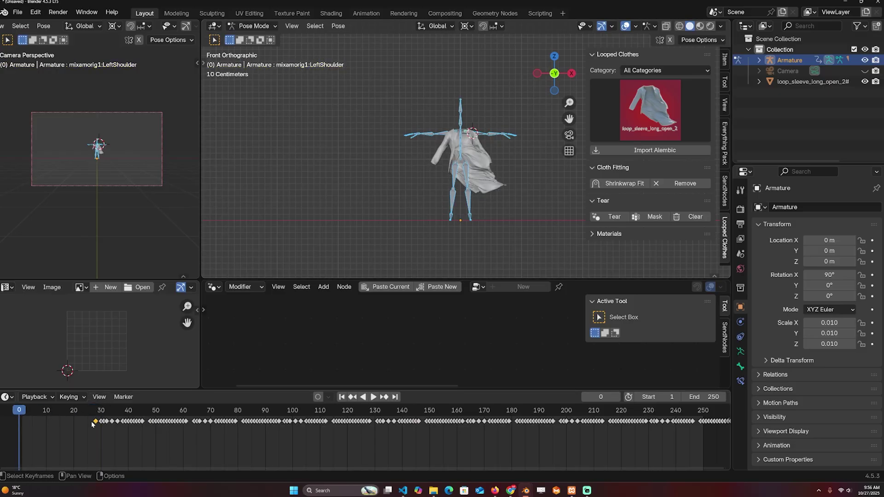
left_click_drag(92, 422, 68, 421)
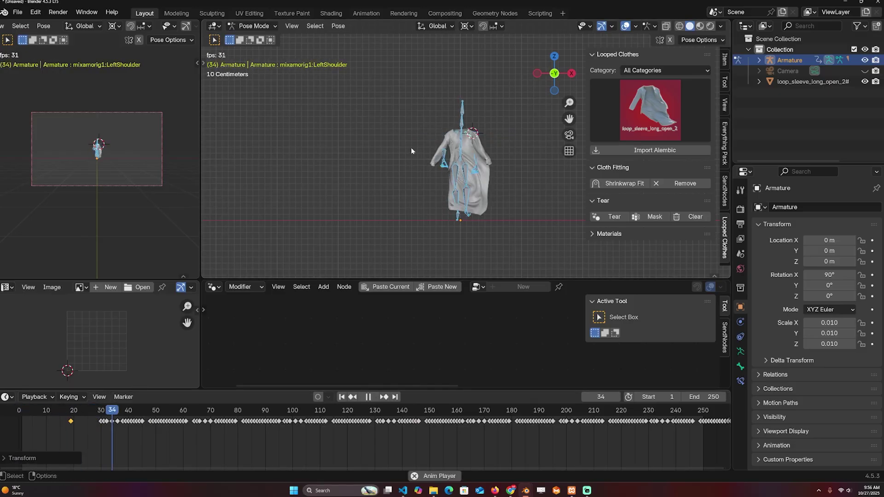
key("space")
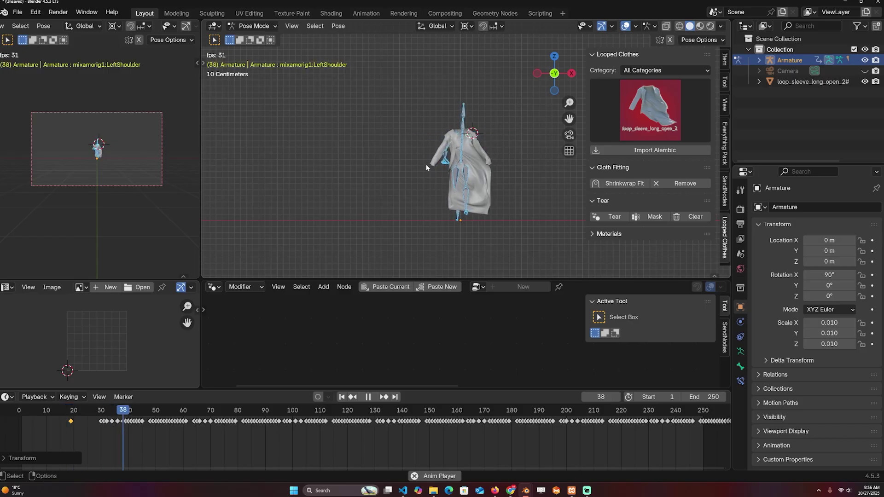
middle_click_drag(423, 164, 452, 170)
key("Escape")
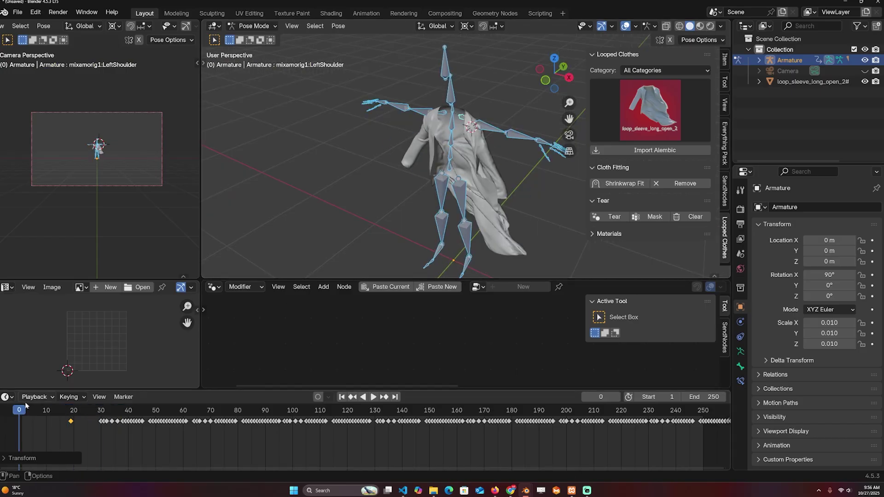
left_click(44, 429)
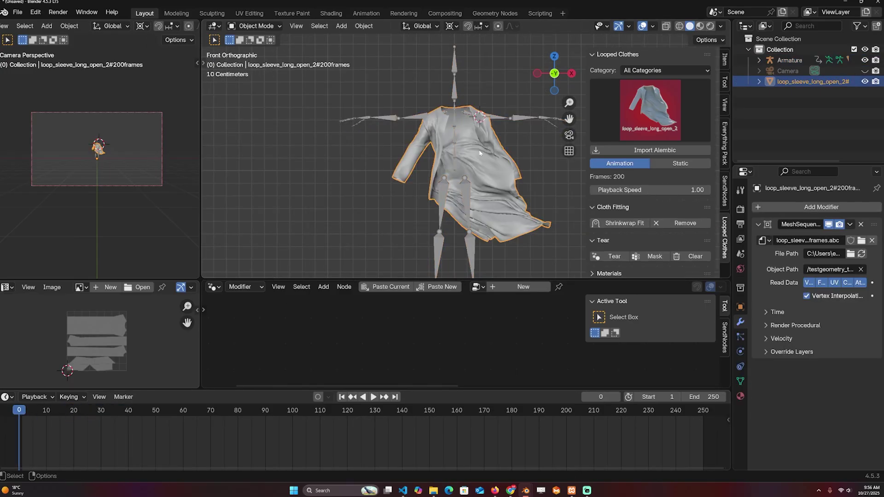
- Duplicate the armature in Object Mode and place the copy about 1.89 m away along the X axis
middle_click_drag(501, 133, 473, 120, "shift")
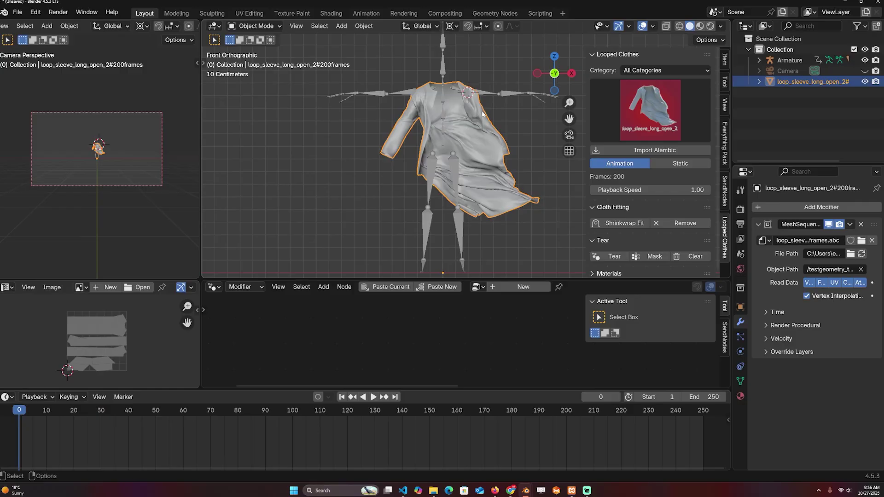
left_click(509, 94)
left_click(405, 153)
middle_click_drag(405, 153, 371, 162, "shift")
left_click(398, 112)
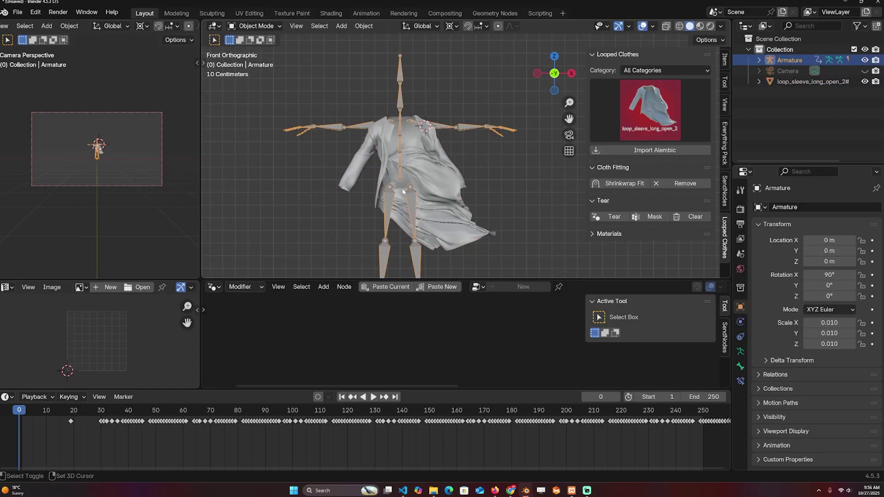
scroll(404, 191, "down", 3)
key("shift+d")
key("x")
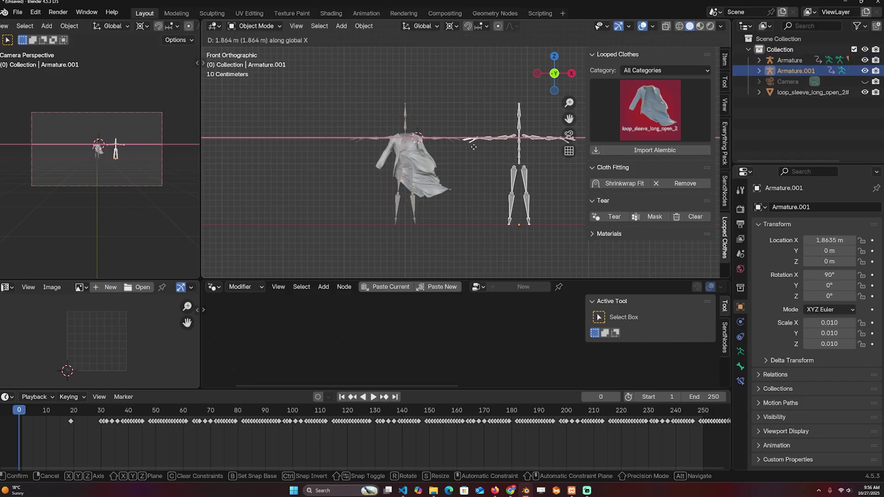
left_click(466, 153)
middle_click_drag(465, 153, 434, 153, "shift")
- Delete all keyframes of the duplicated armature
key("a")
key("x")
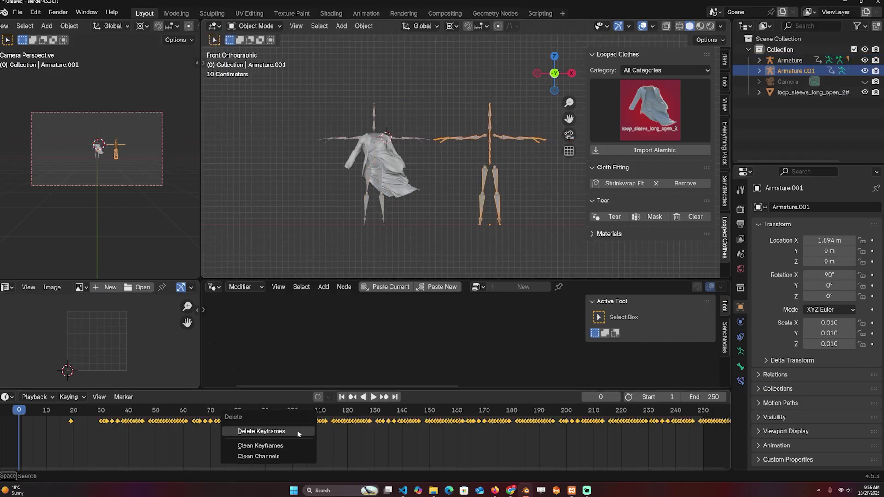
left_click(261, 430)
middle_click_drag(519, 153, 502, 165, "shift")
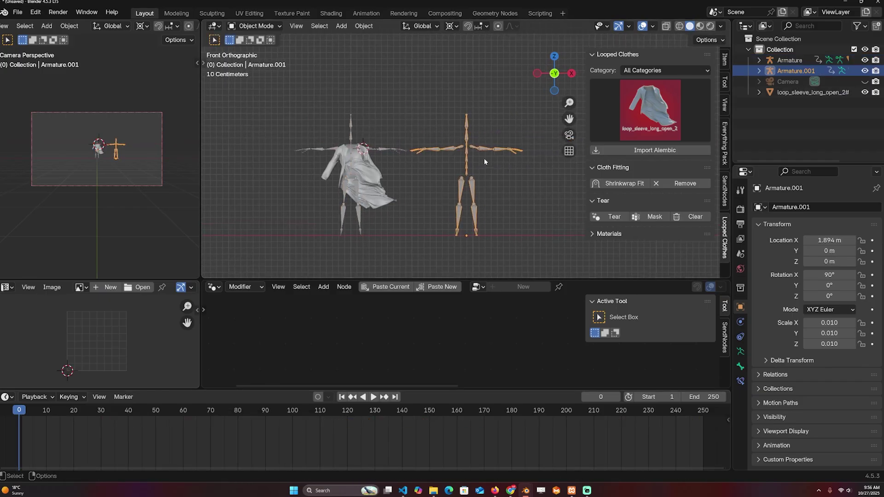
key("ctrl+Tab")
key("ctrl+Tab")
- Place the 3D cursor at the duplicated armature's origin and snap the long open coat to it
middle_click_drag(313, 174, 325, 156, "shift")
left_click(361, 153)
left_click(382, 150)
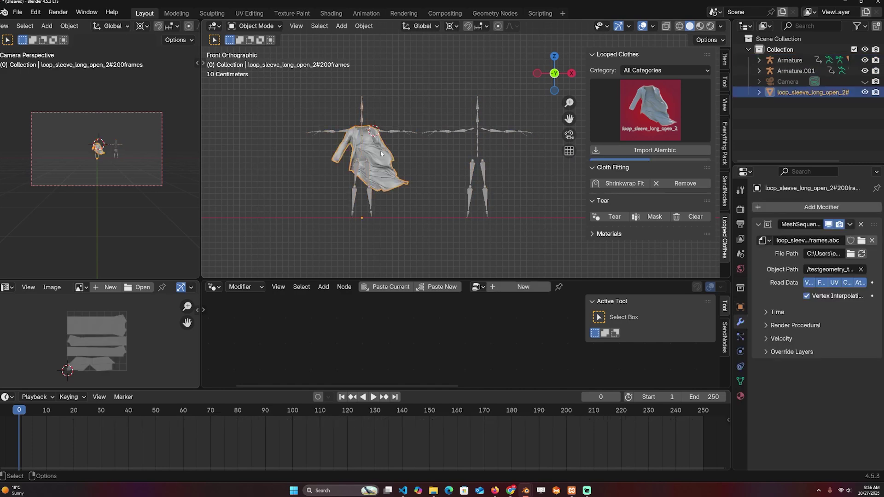
key("g")
key("x")
key("Escape")
left_click(481, 118)
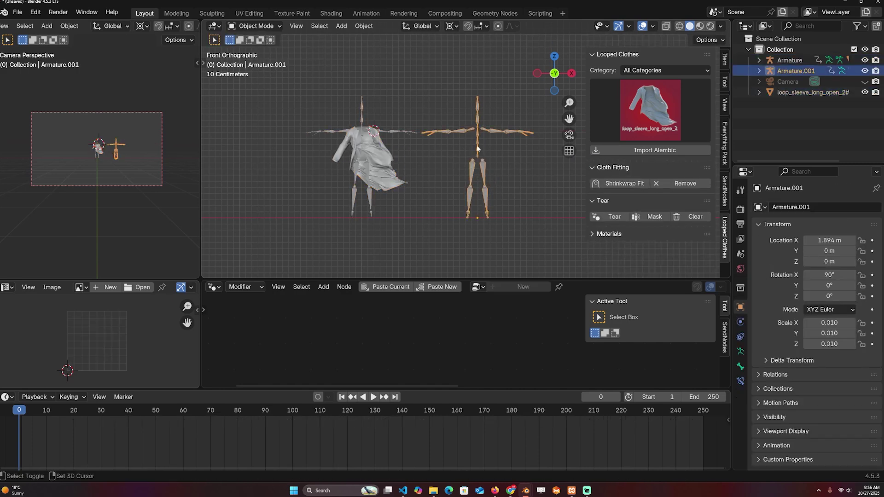
left_click(387, 172)
key("shift+s")
left_click(424, 92)
scroll(424, 92, "up", 4)
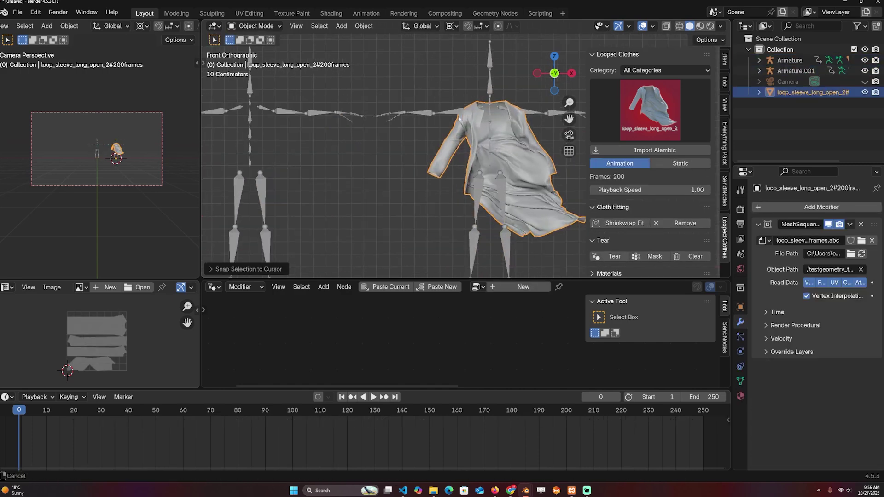
- Enter Edit Mode on the duplicated armature with wireframe display and select the left arm bones from the upper arm to the fingers
middle_click_drag(505, 104, 423, 165, "shift")
scroll(423, 165, "up", 3)
scroll(423, 165, "down", 3)
left_click(482, 123)
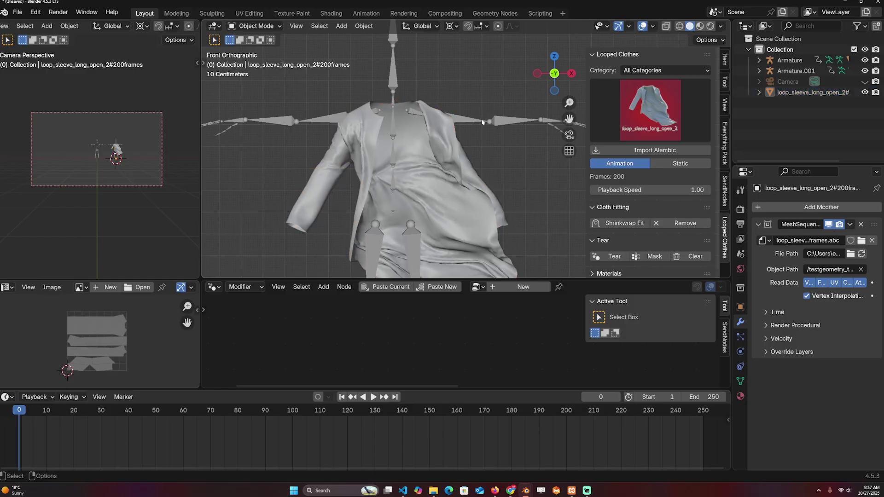
key("Tab")
key("alt+z")
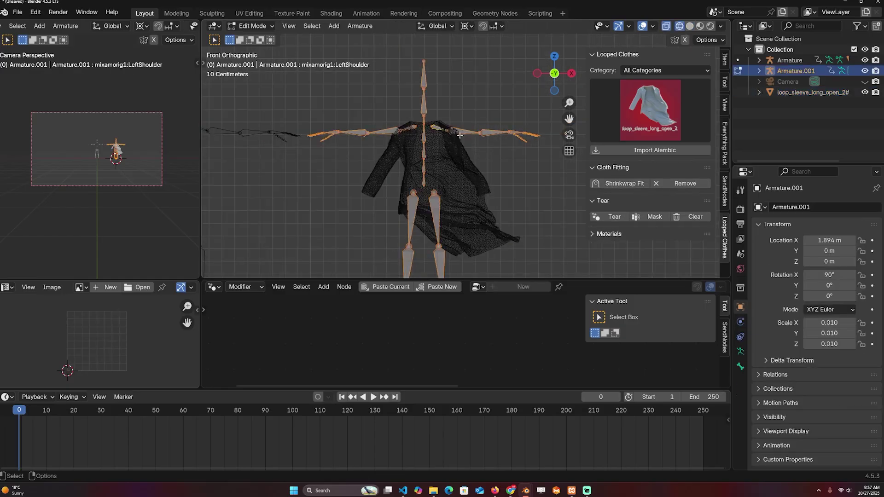
key("KP_Decimal")
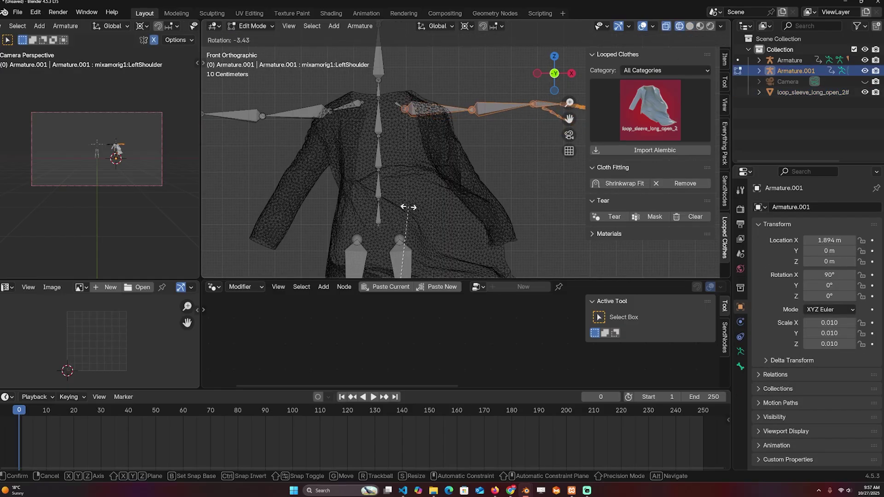
scroll(472, 149, "down", 3)
scroll(470, 125, "up", 2)
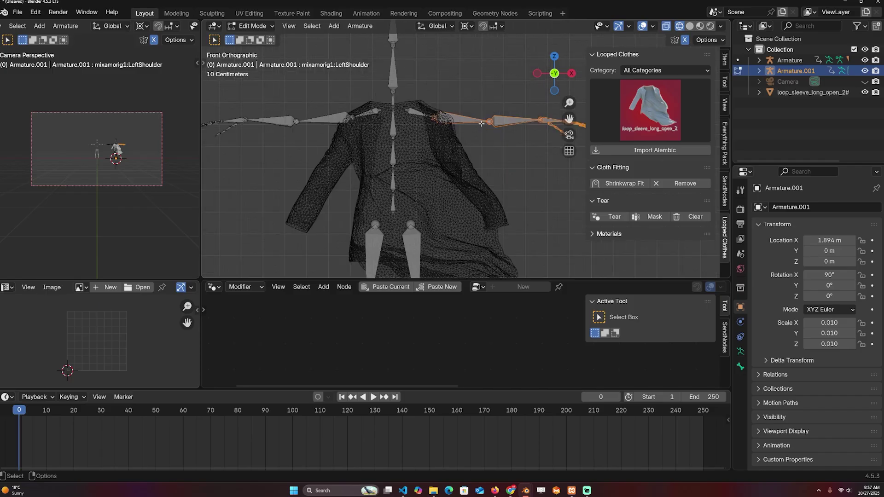
scroll(444, 137, "down", 1)
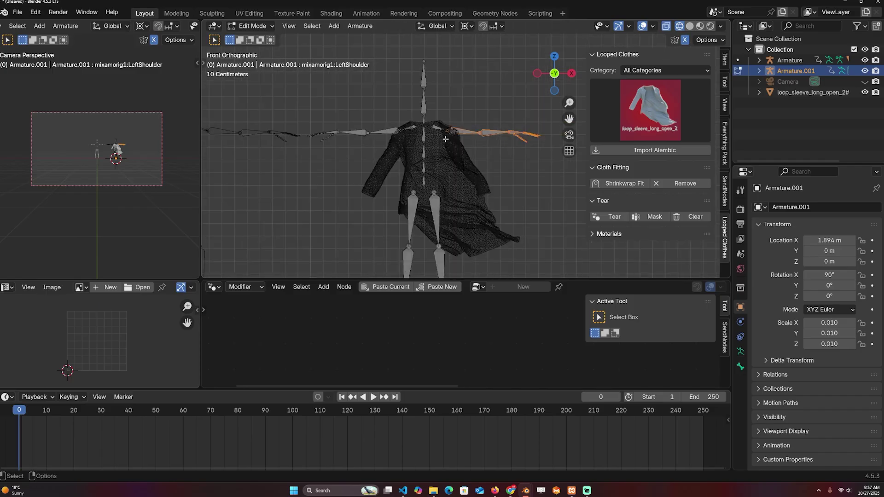
scroll(448, 135, "up", 2)
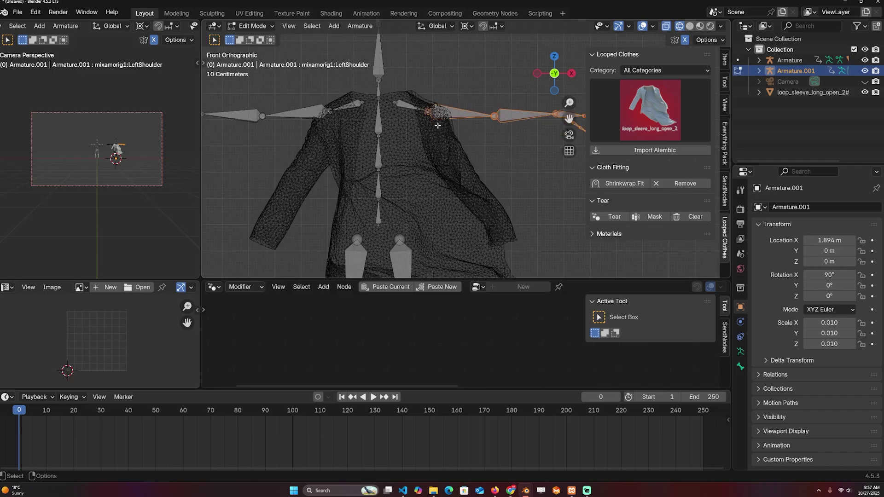
- Place the 3D cursor on the left upper arm's shoulder joint and set the pivot point to 3D Cursor
scroll(442, 127, "down", 1)
scroll(377, 73, "up", 2)
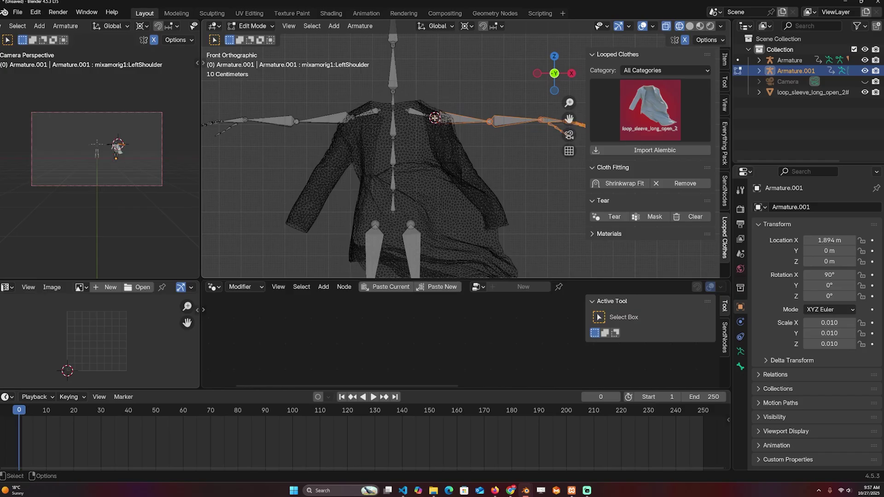
scroll(531, 99, "down", 4)
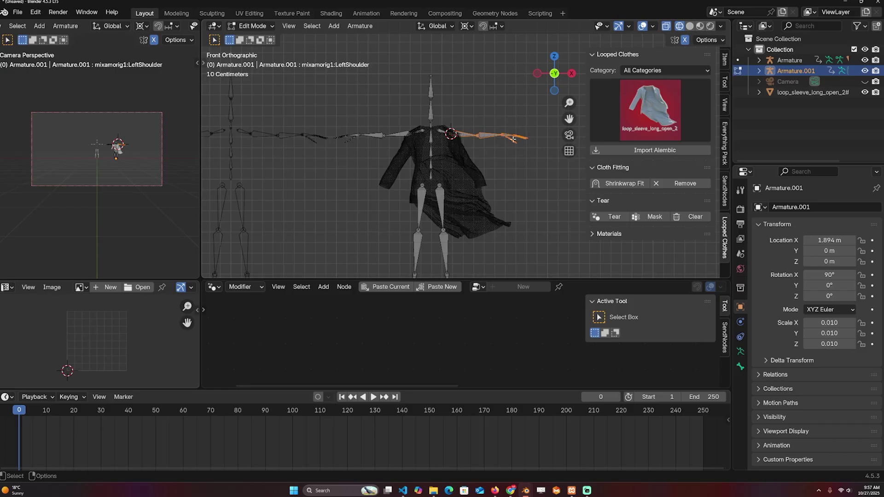
scroll(475, 145, "up", 3)
key("period")
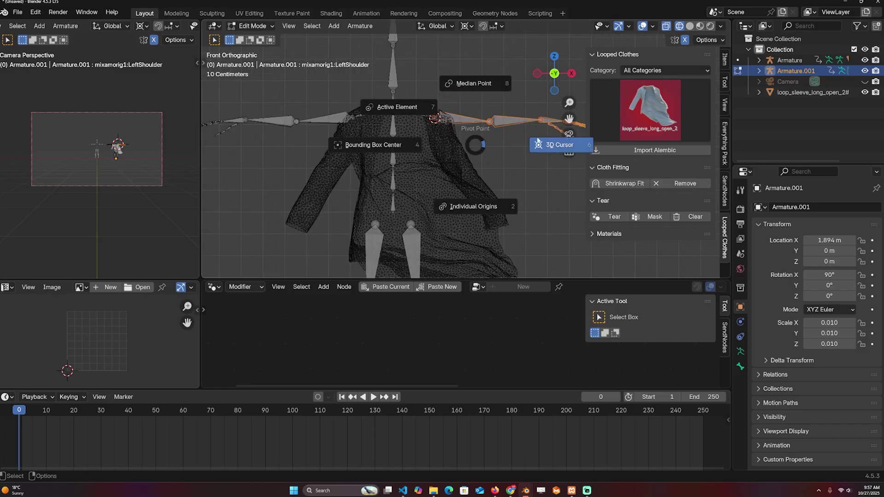
left_click(556, 145)
- Rotate the left arm bones to follow the coat's sleeve in front and right views with solid shading, then leave Edit Mode
key("r")
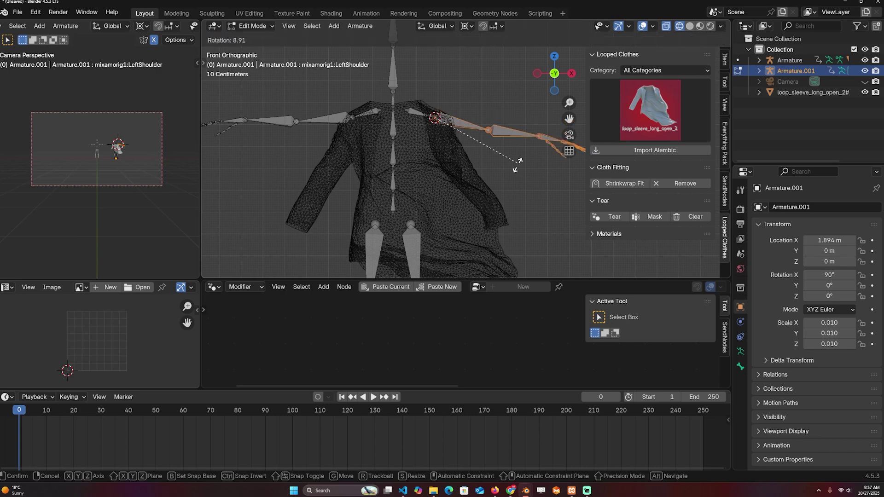
left_click(465, 237)
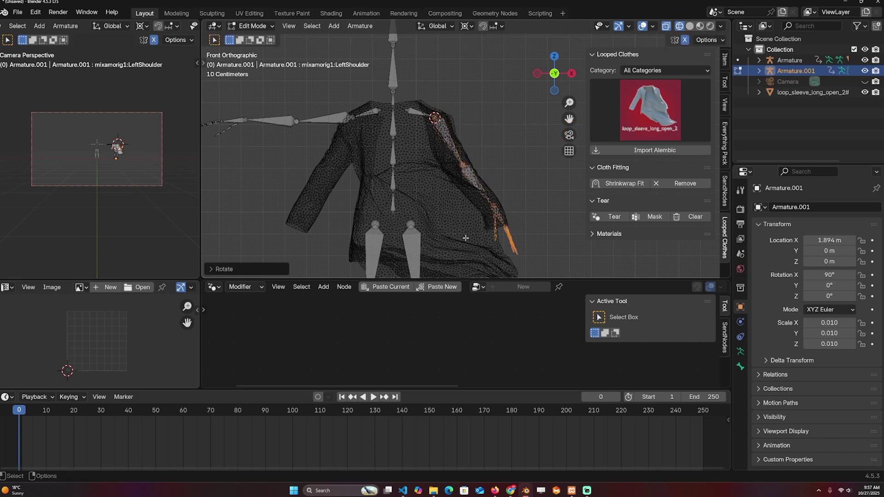
key("KP_3")
key("shift+z")
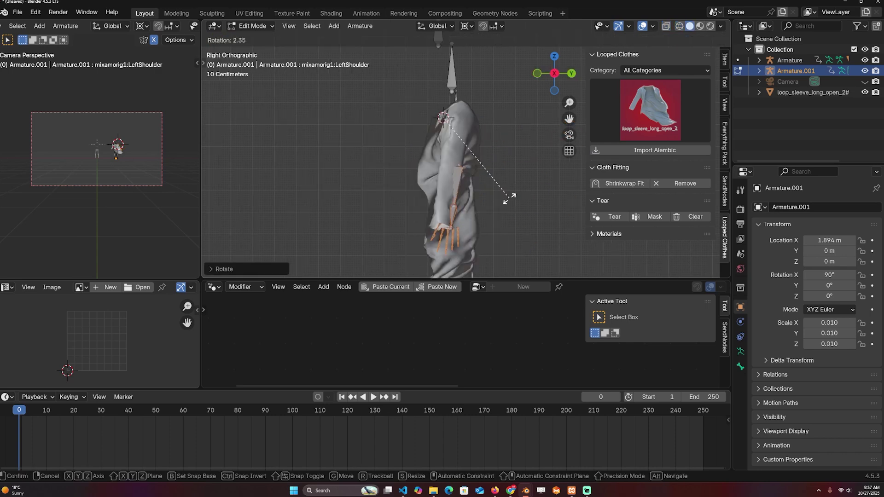
key("r")
left_click(501, 203)
key("Tab")
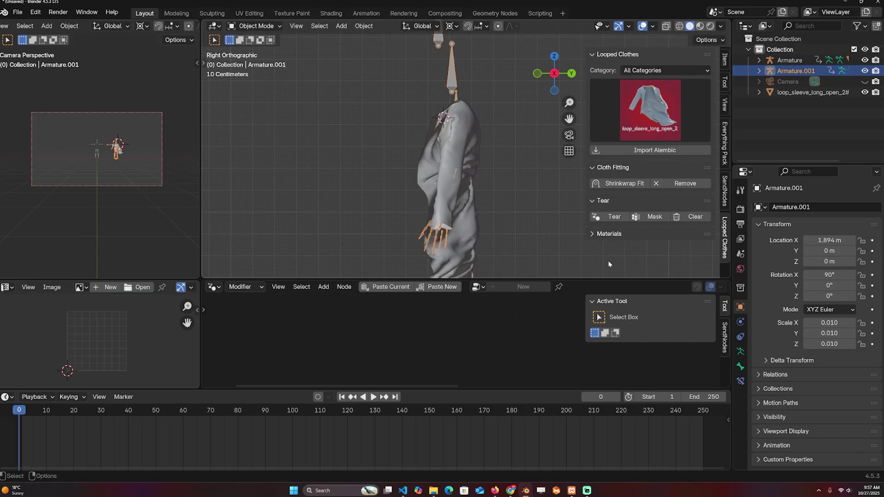
- Enable In Front in the duplicated armature's viewport display
left_click(791, 431)
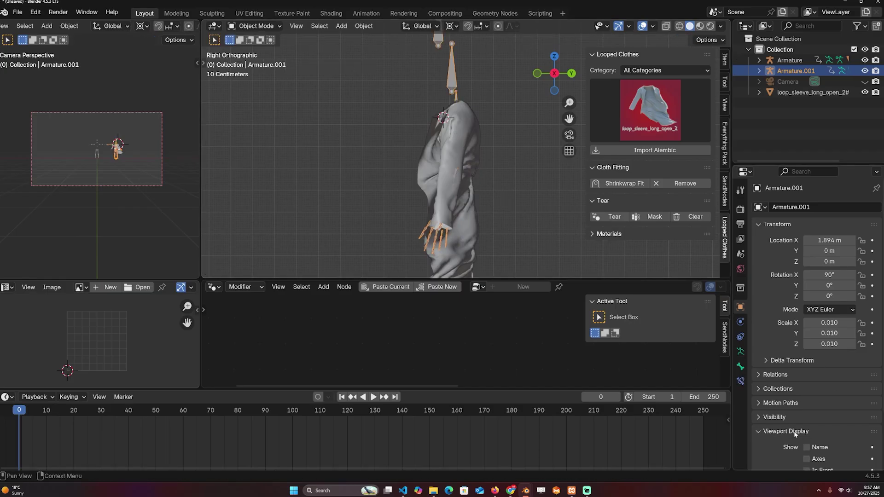
scroll(772, 382, "down", 3)
left_click(807, 406)
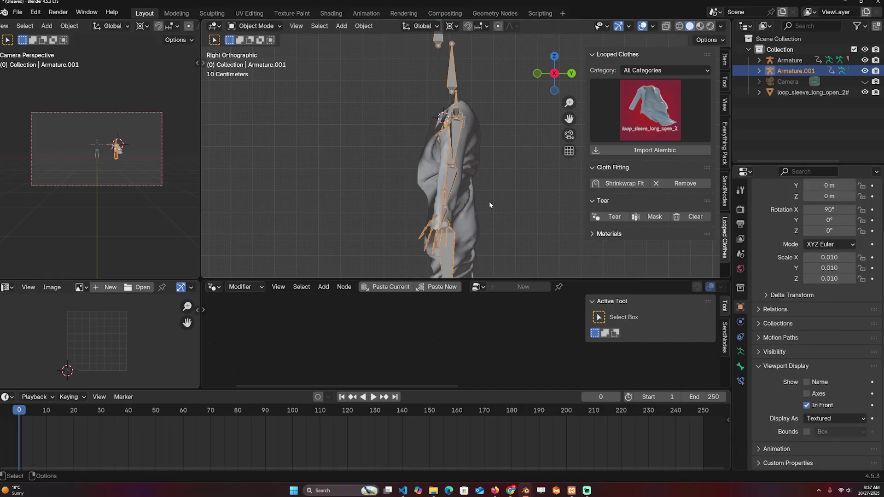
- Select the right arm bones in Edit Mode and rotate them about 60° down along the sleeve around the shoulder joint in front view
key("KP_1")
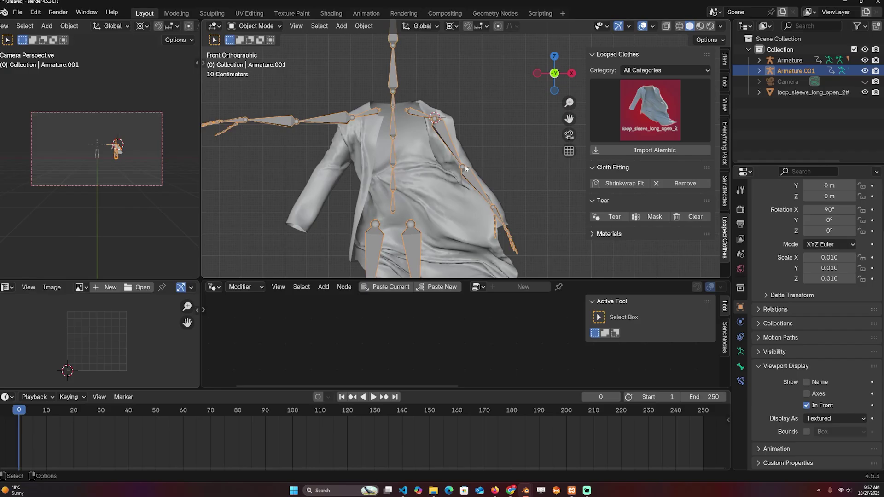
middle_click_drag(446, 136, 483, 121, "shift")
left_click(483, 121)
left_click(396, 99)
key("Tab")
left_click_drag(437, 79, 265, 133)
key("r")
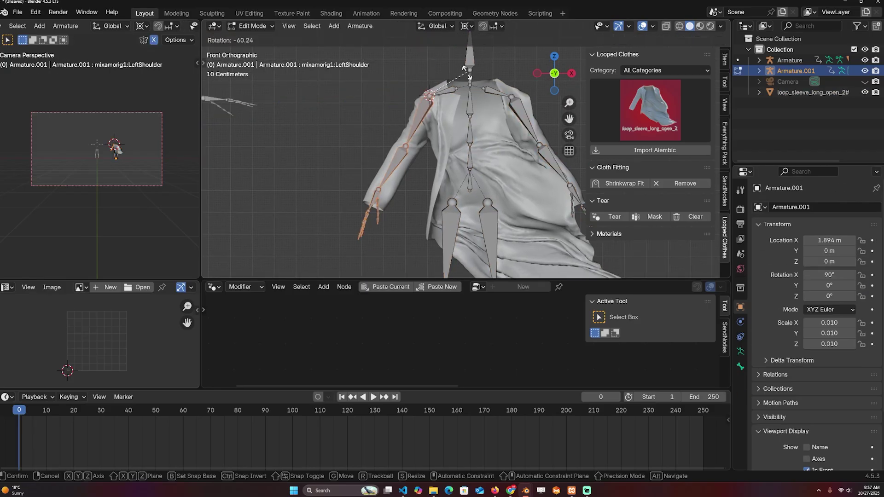
left_click(356, 198)
- Rotate the right arm bones in side view to line up with the coat's sleeve, then return to front view
key("KP_3")
key("r")
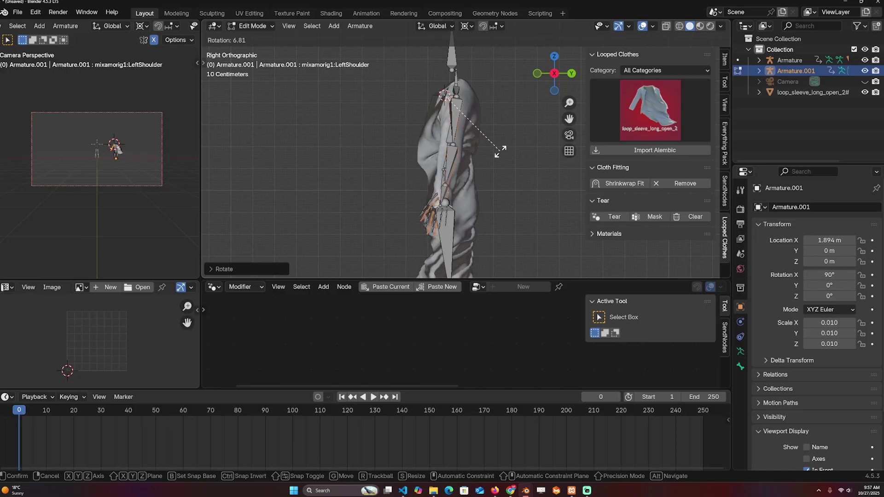
left_click(497, 151)
key("KP_1")
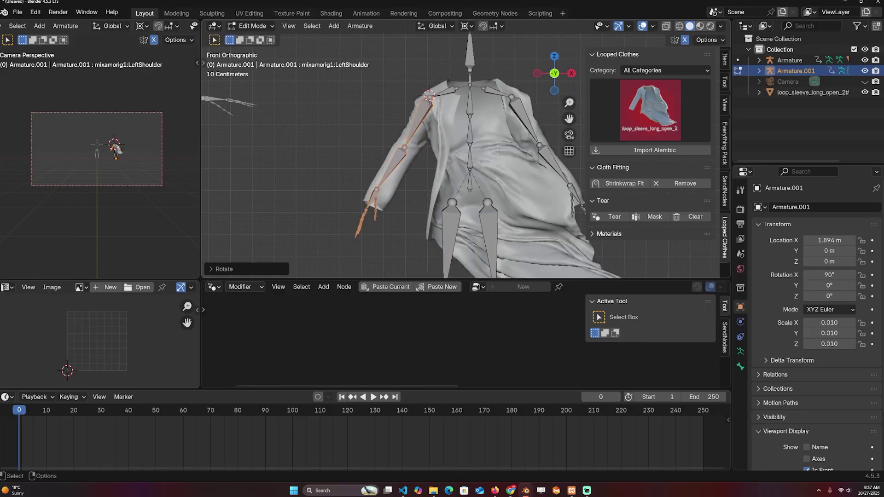
- Leave Edit Mode on the duplicate armature and parent the coat to it using Armature Deform with automatic weights
scroll(514, 175, "down", 1)
middle_click_drag(515, 189, 463, 157, "shift")
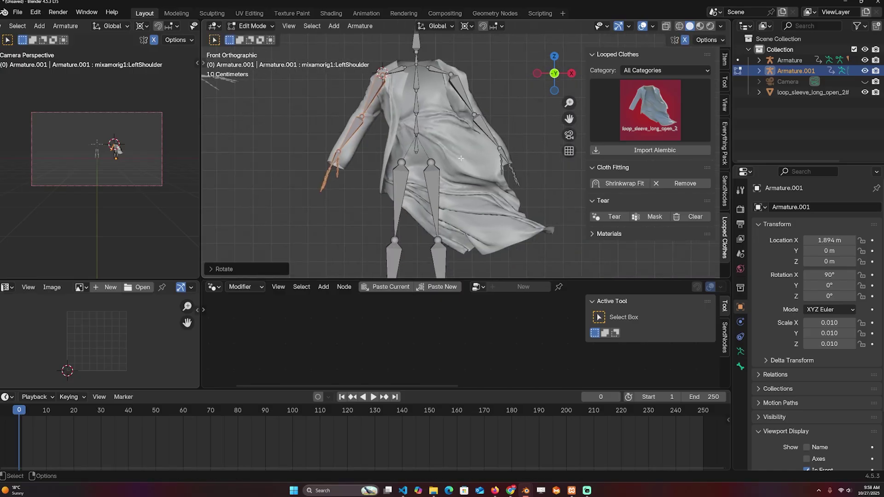
key("KP_3")
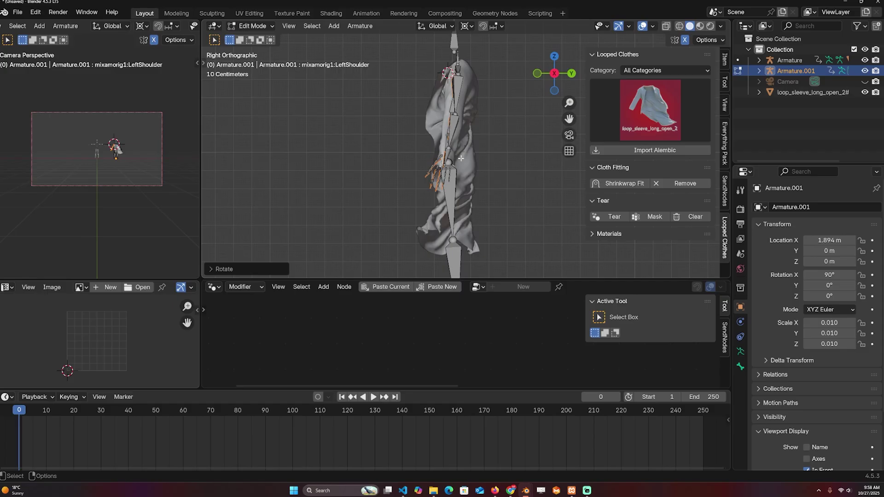
key("Tab")
key("KP_1")
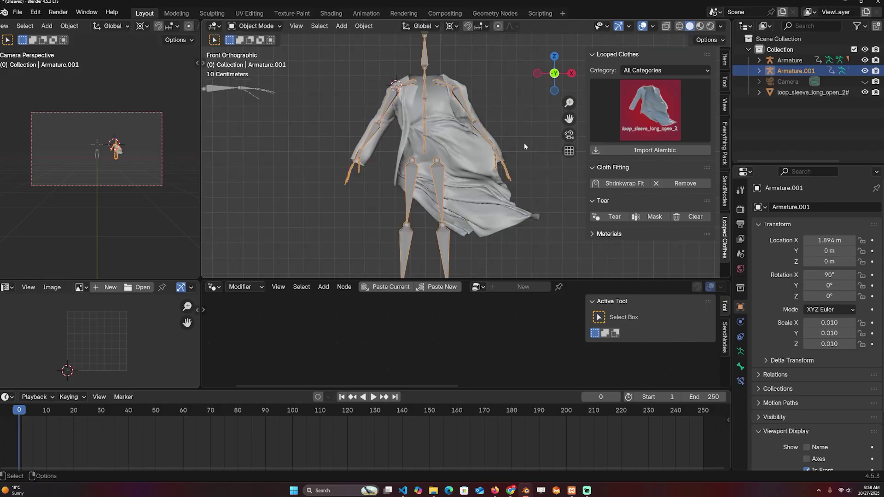
left_click(452, 130)
left_click(459, 95, "shift")
key("ctrl+p")
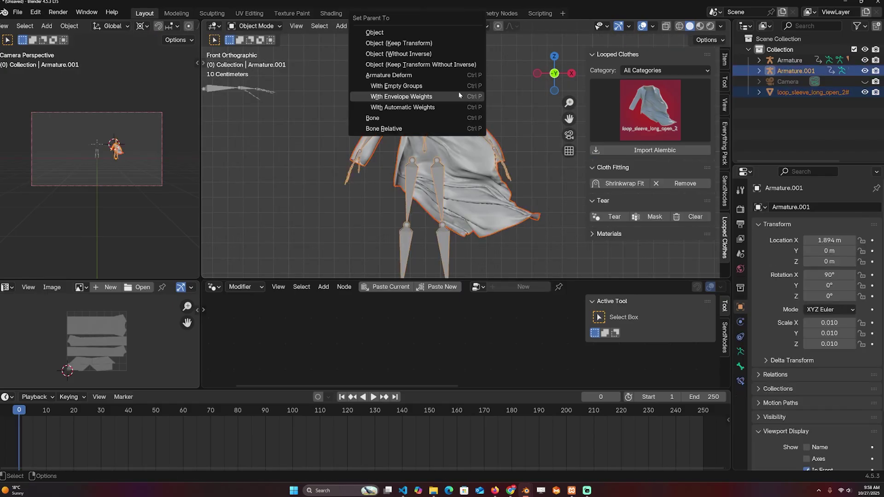
left_click(440, 112)
key("alt+a")
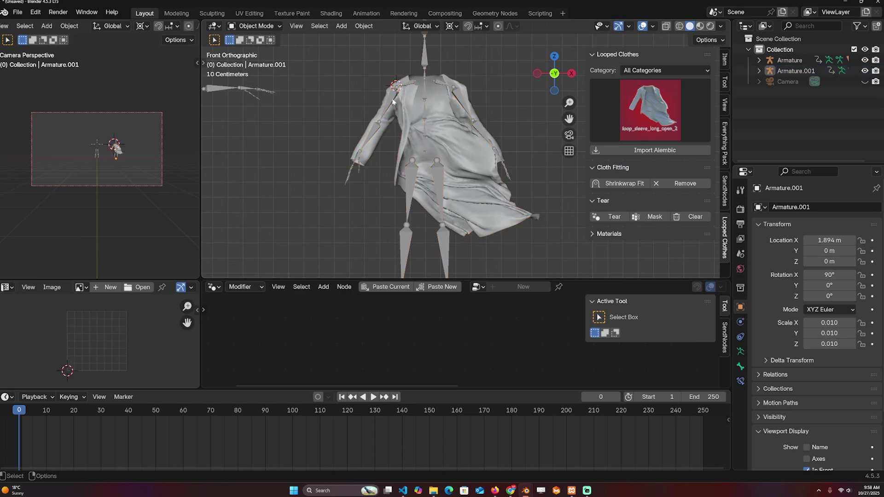
- Test-rotate the duplicate armature's right upper arm and forearm bones in Pose Mode, cancelling each rotation
left_click(405, 92)
key("ctrl+Tab")
left_click(392, 96)
key("r")
right_click(412, 117)
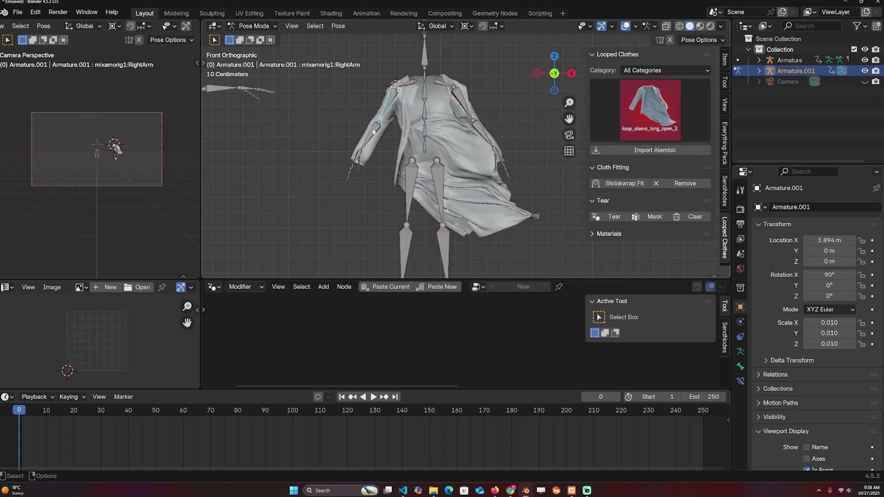
left_click(375, 129)
key("r")
key("r")
right_click(405, 103)
- Rotate the duplicate armature's left upper arm bone outward to test the sleeve's deformation, and view it from several angles
key("r")
key("r")
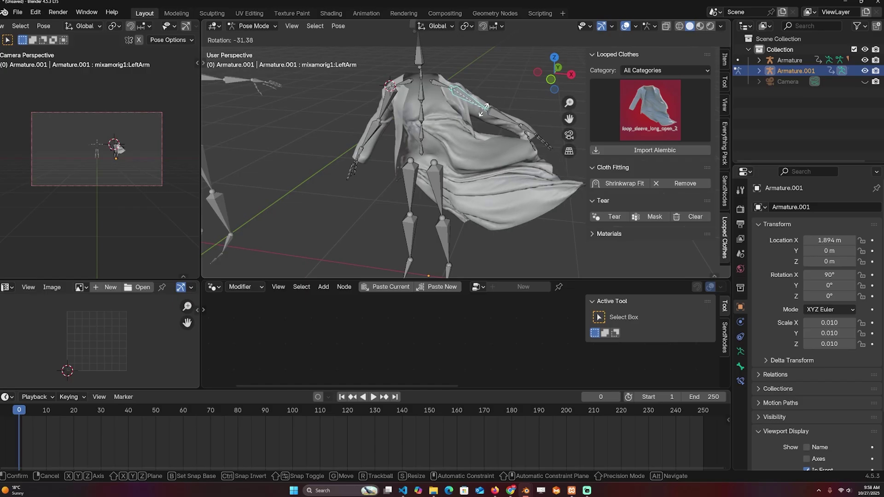
left_click(529, 126)
middle_click_drag(530, 126, 527, 144)
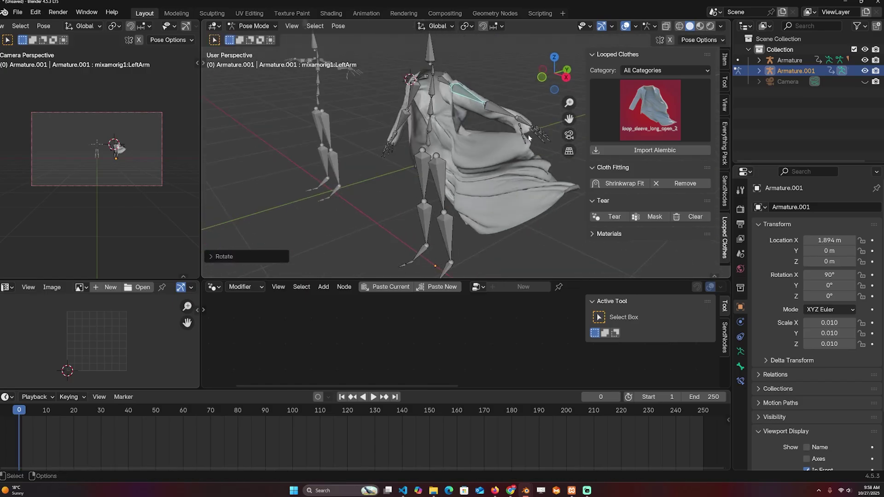
key("KP_1")
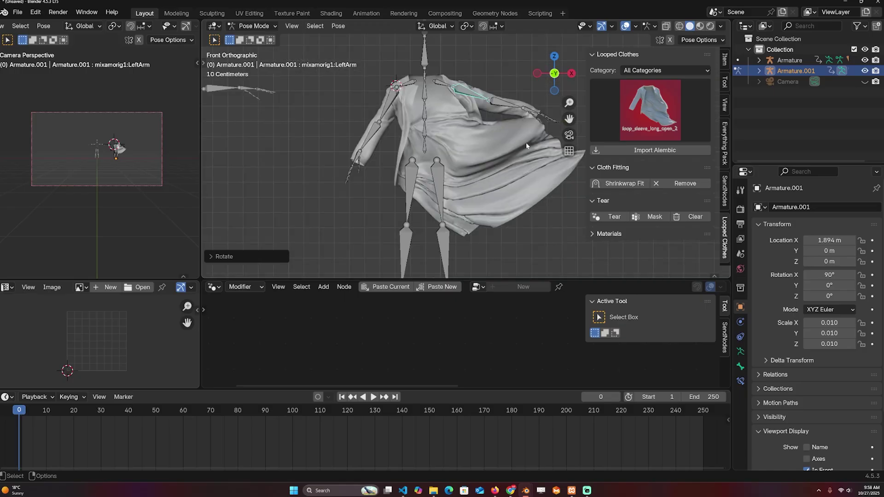
- Select both hands' bones and the leg bones of the duplicate armature in Edit Mode and delete them
key("Tab")
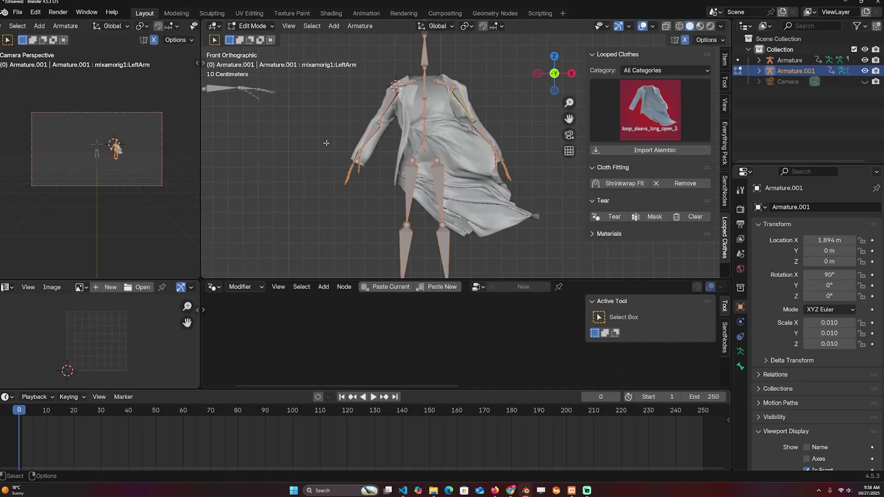
left_click_drag(326, 143, 379, 185)
left_click_drag(488, 148, 547, 209, "shift")
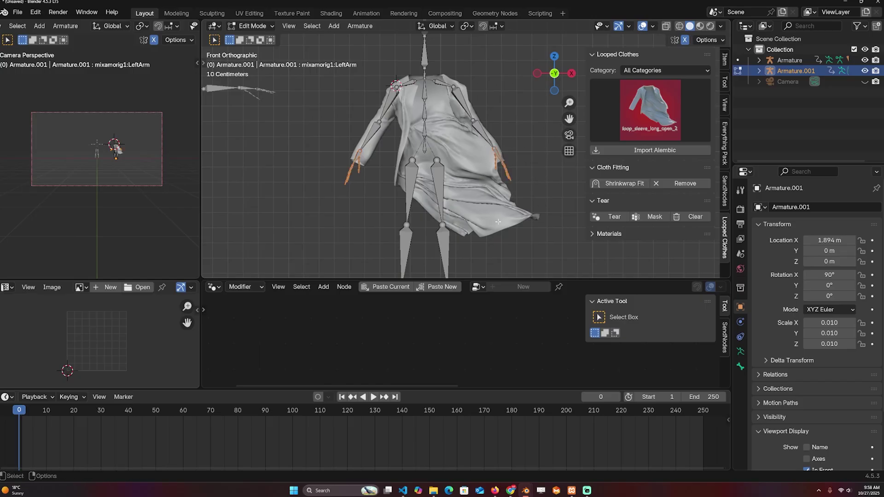
middle_click_drag(424, 190, 459, 111, "shift")
left_click_drag(421, 72, 510, 258, "shift")
key("x")
left_click(535, 157)
middle_click_drag(488, 109, 476, 197, "shift")
- Clear the pose rotation of all remaining bones in the duplicate armature
key("ctrl+Tab")
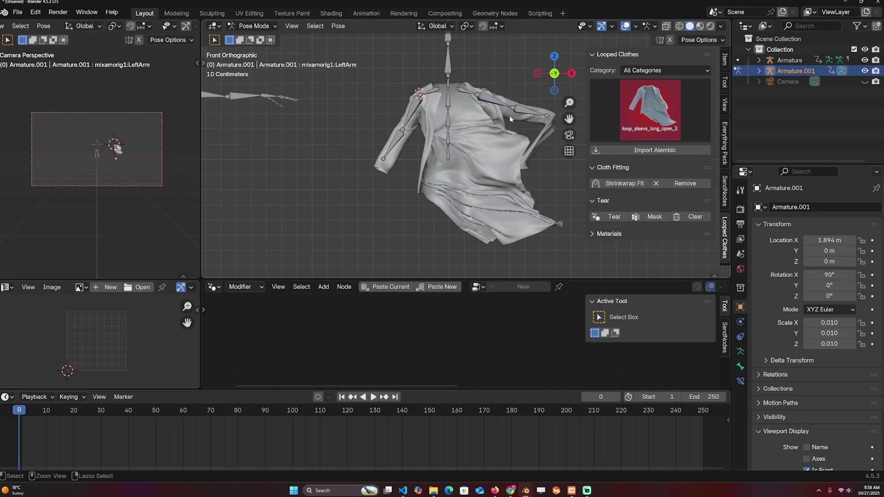
key("ctrl+Tab")
left_click(493, 122)
left_click(494, 127)
key("ctrl+Tab")
key("a")
key("alt+r")
key("alt+p")
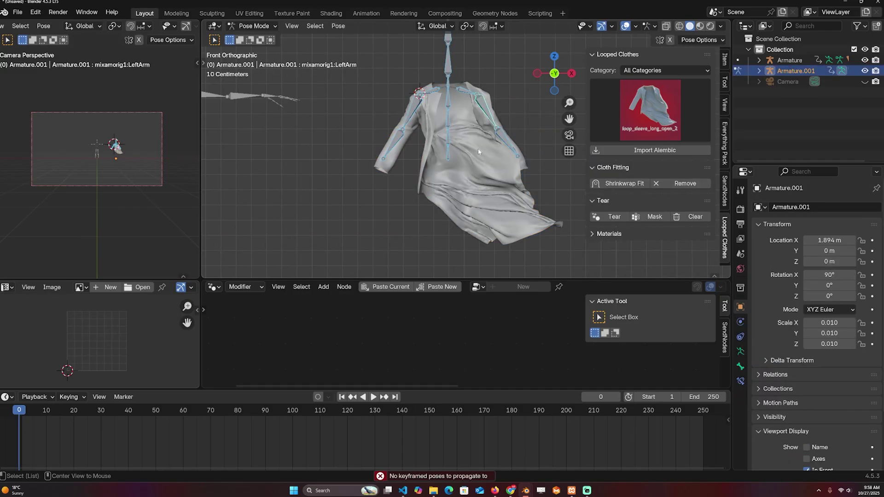
- Parent the coat to the trimmed duplicate armature again with automatic weights in Object Mode
key("ctrl+Tab")
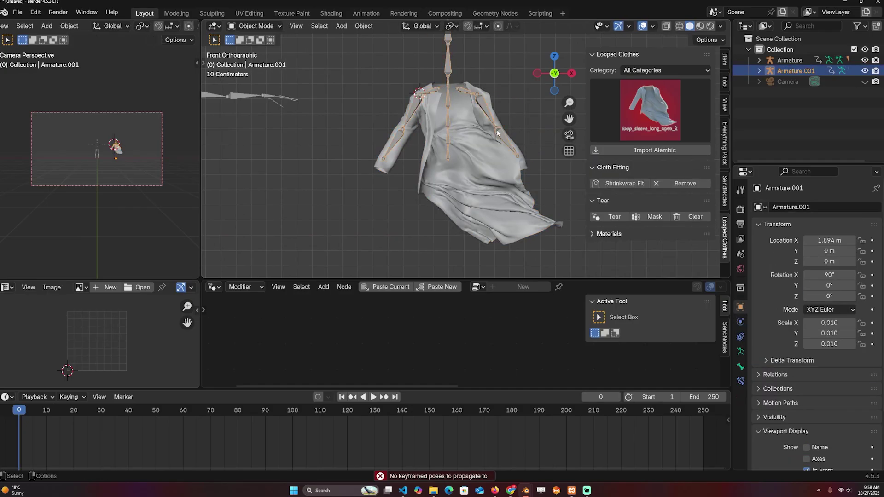
left_click(484, 107)
left_click(484, 107, "shift")
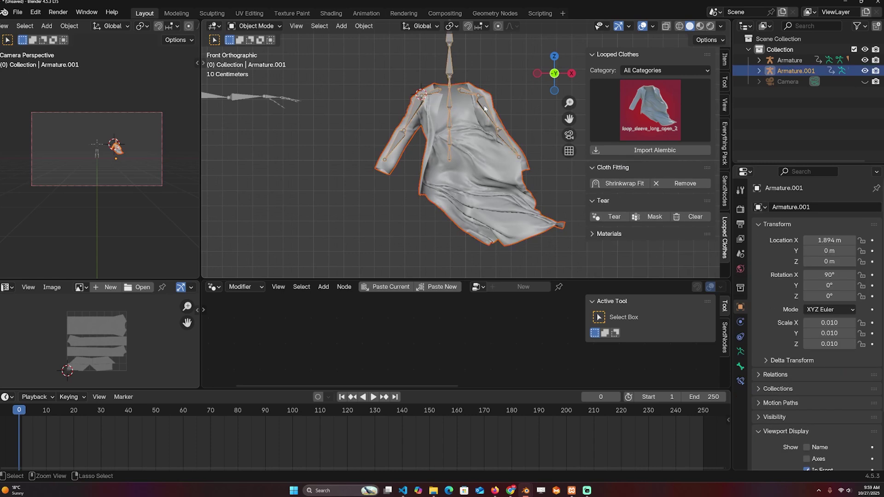
key("ctrl+p")
left_click(484, 108)
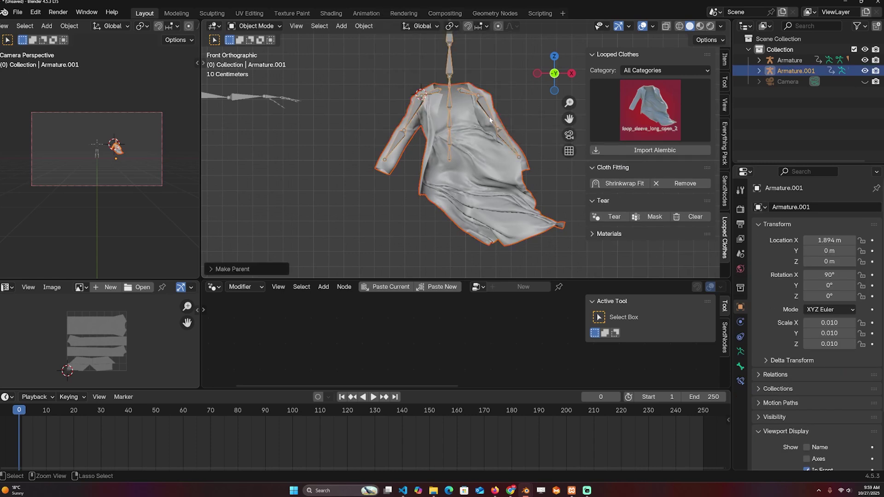
- Test-rotate the left and right arm bones of the trimmed armature in Pose Mode, cancelling each rotation, then return to Object Mode
key("ctrl+Tab")
left_click(490, 120)
key("r")
right_click(522, 139)
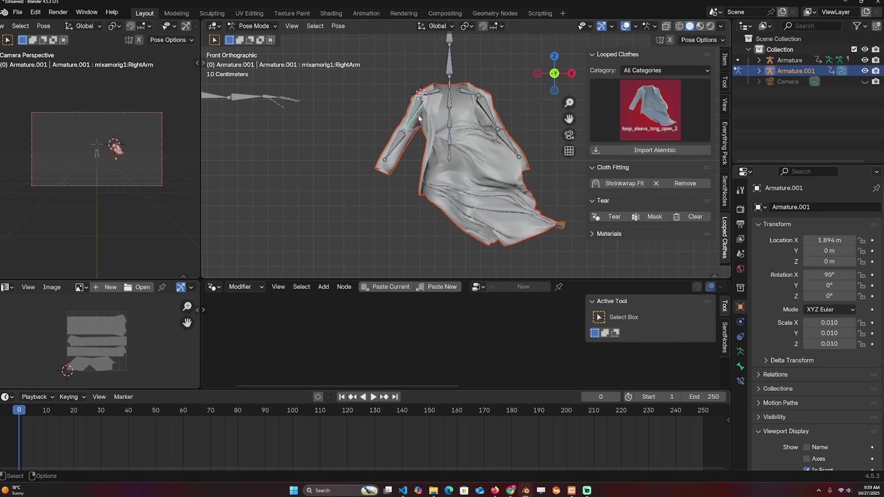
key("r")
key("Escape")
key("ctrl+Tab")
- Select the original Mixamo armature and play its animation beside the coat, then stop playback
scroll(508, 215, "down", 4)
middle_click_drag(446, 187, 472, 198, "shift")
key("alt+a")
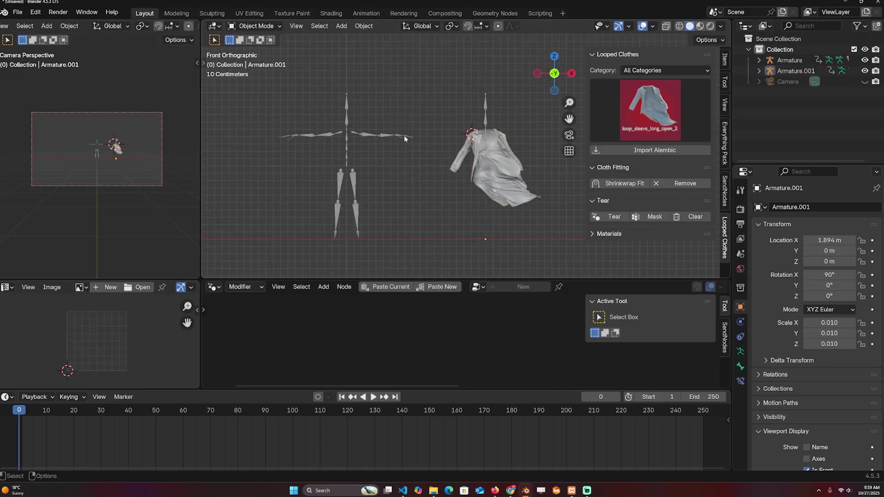
left_click(352, 135)
middle_click_drag(315, 147, 359, 148)
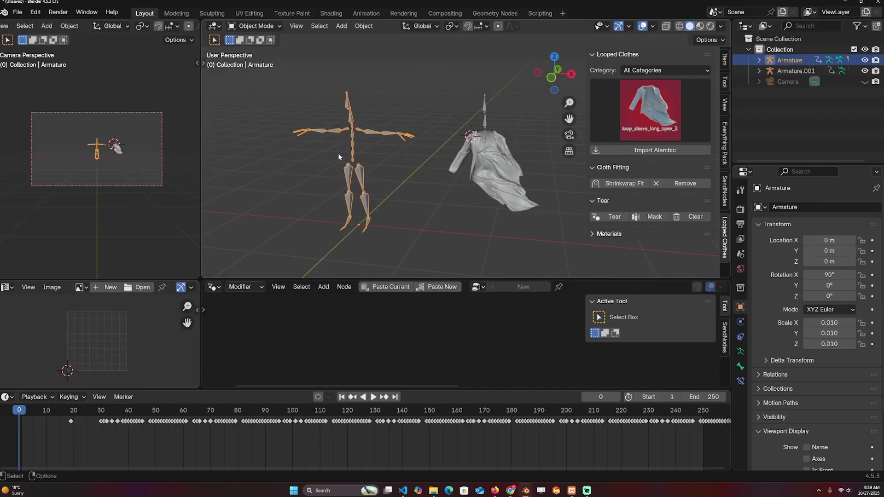
key("space")
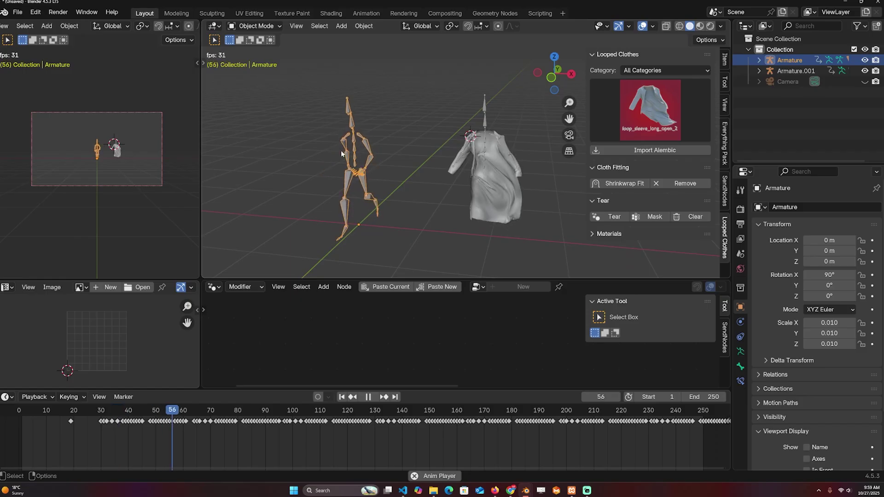
key("Escape")
- Select the duplicate armature with the coat and open its bone constraint settings
scroll(518, 169, "up", 4)
left_click(519, 168)
left_click(536, 163)
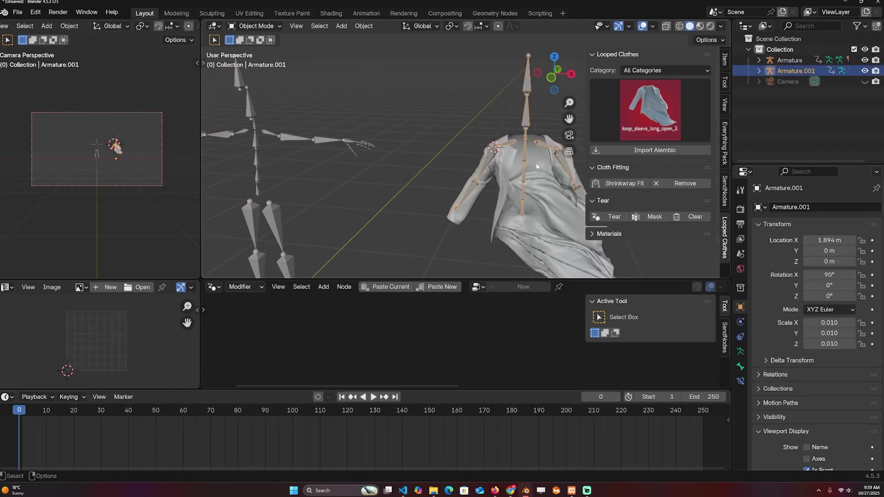
left_click(739, 382)
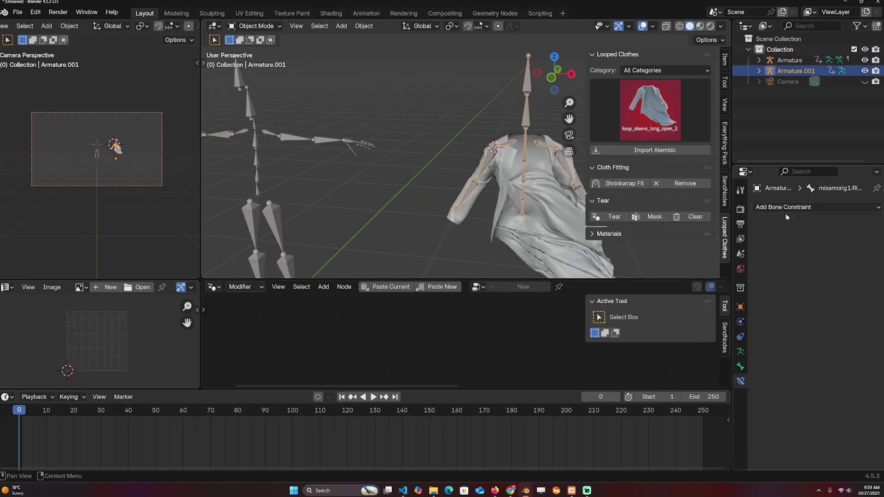
middle_click_drag(548, 188, 492, 179, "shift")
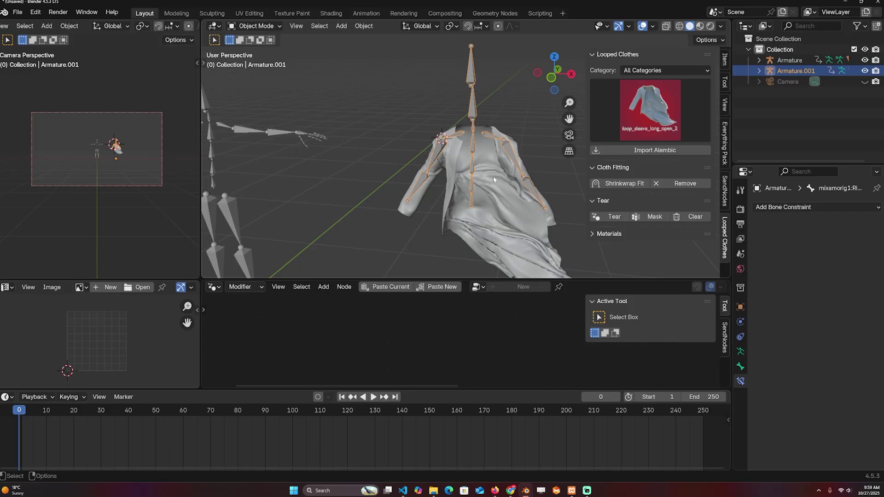
middle_click_drag(397, 190, 510, 159, "shift")
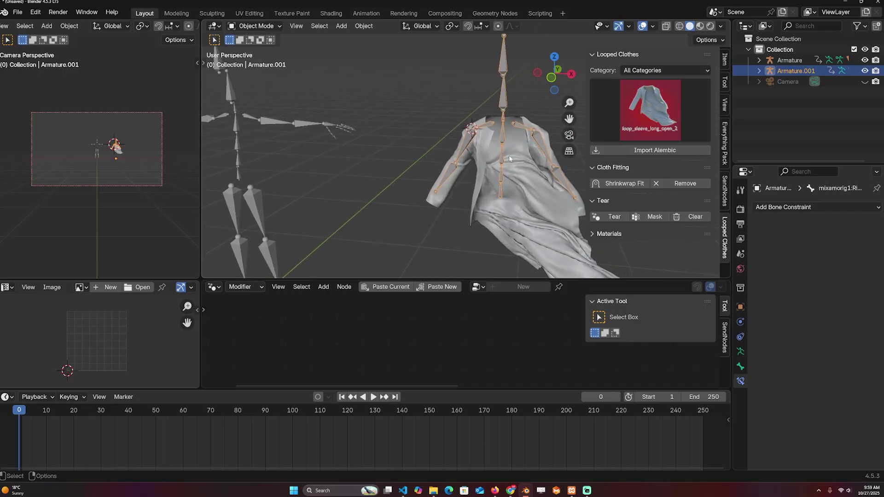
- Test-rotate the duplicate armature's arm and left forearm bones in Pose Mode to check the sleeves, cancelling each rotation
key("ctrl+Tab")
left_click(540, 149)
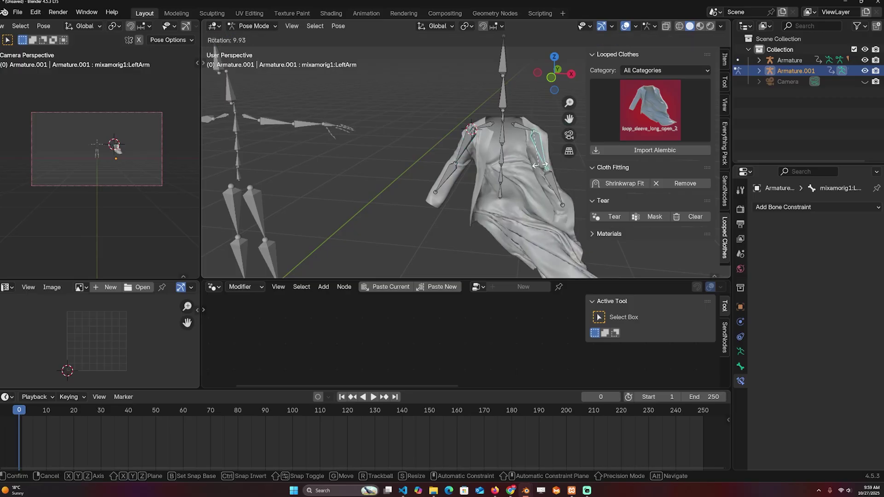
key("r")
right_click(523, 169)
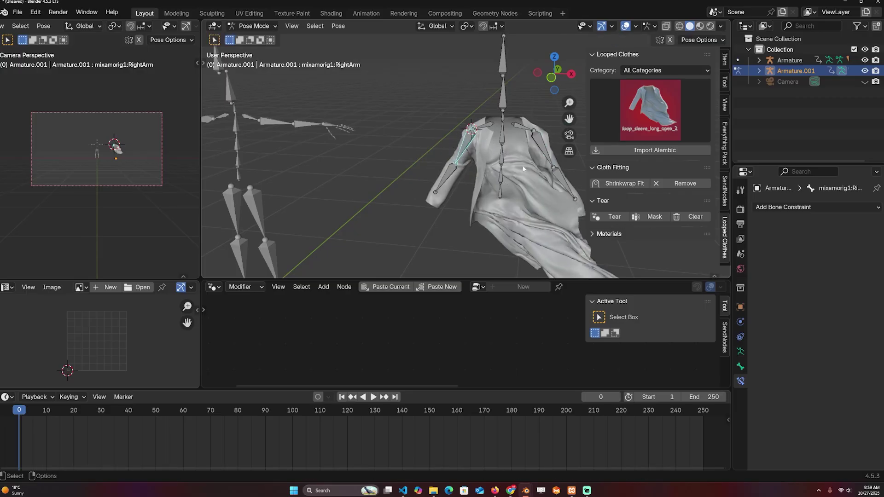
key("r")
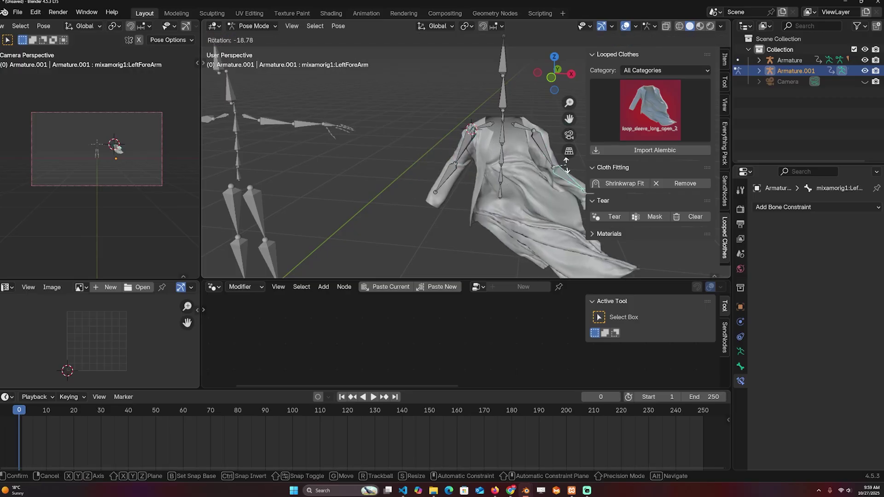
right_click(568, 168)
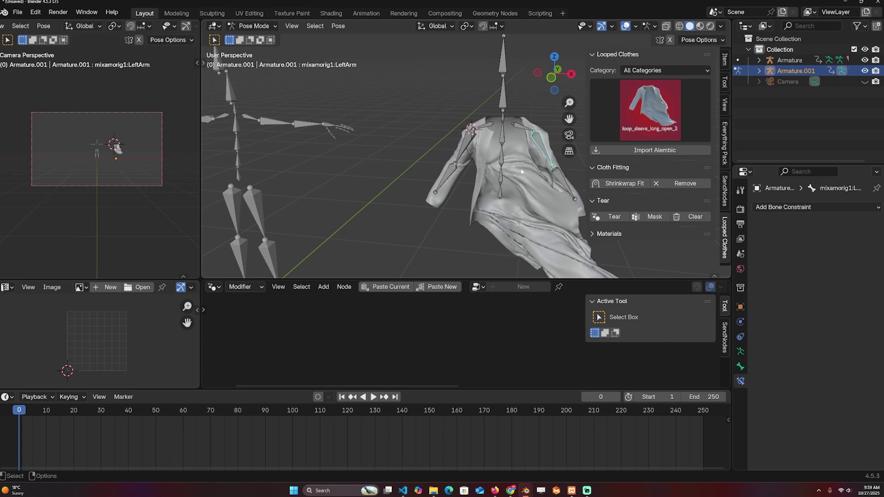
- Add a Copy Rotation constraint to the duplicate's left upper arm bone, targeting bone mixamorig1:LeftArm of the original Armature
left_click(829, 208)
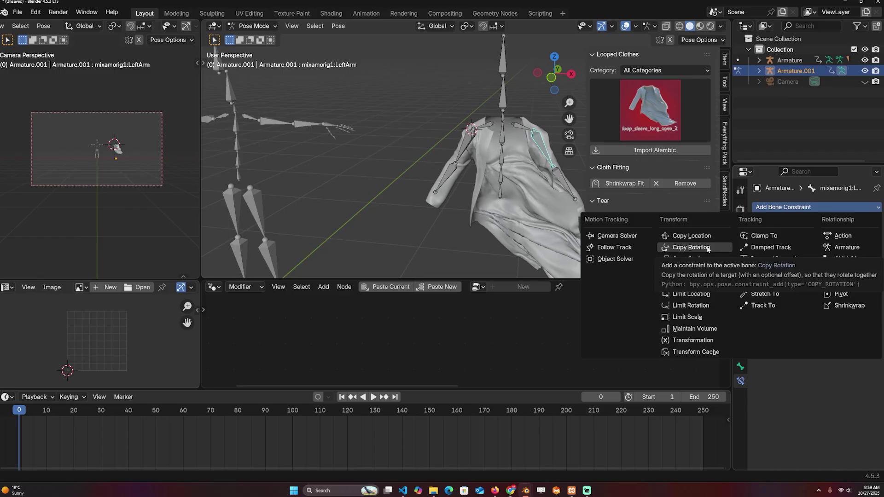
left_click(693, 247)
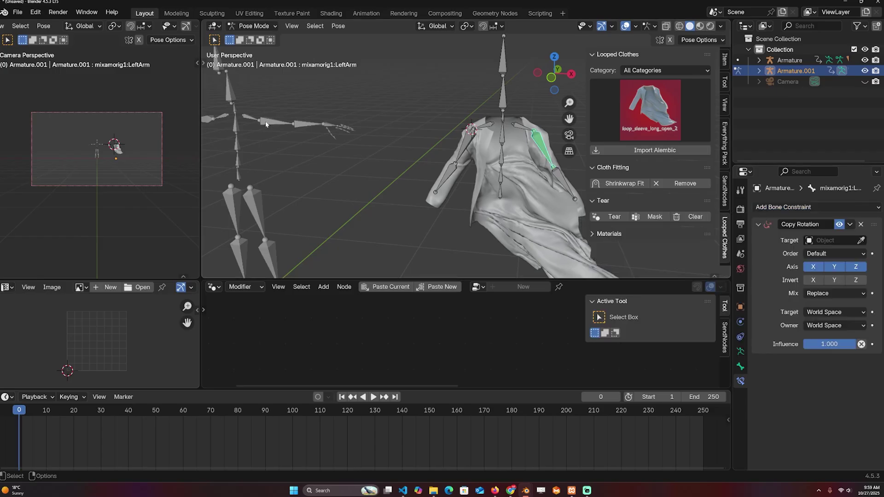
left_click(302, 120)
middle_click_drag(577, 136, 546, 175)
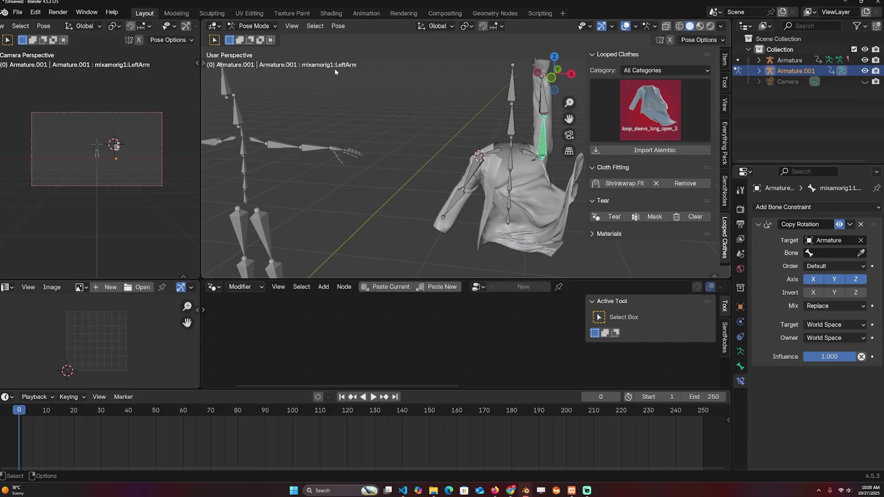
left_click(839, 253)
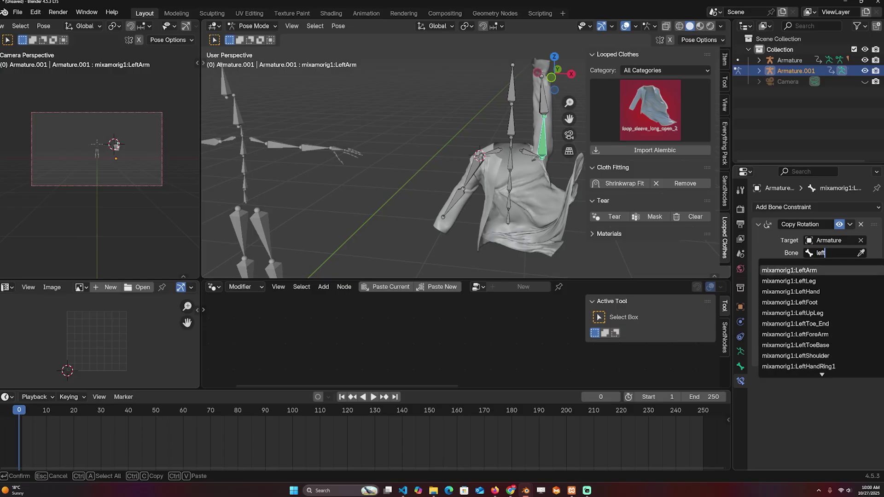
key("Return")
- Add a Copy Rotation constraint to the duplicate's right upper arm bone, targeting the matching right arm bone of the original Armature
scroll(401, 172, "up", 1)
scroll(392, 168, "down", 5)
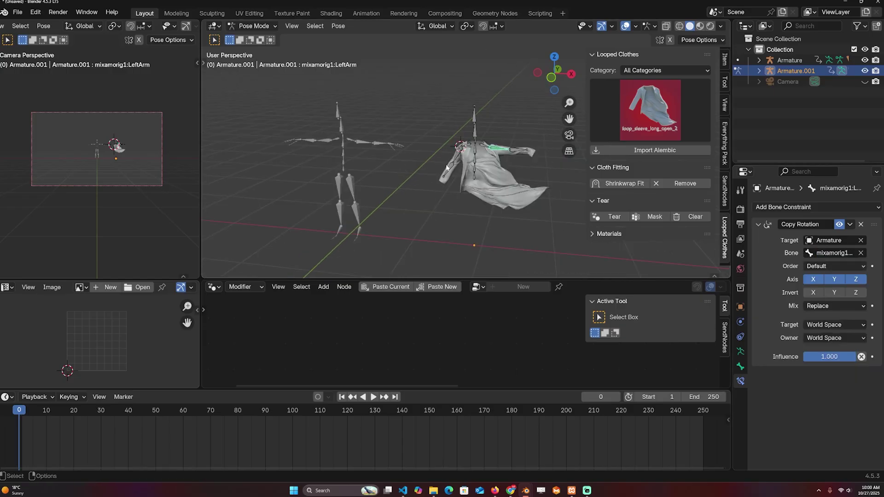
middle_click_drag(448, 168, 452, 166, "shift")
scroll(487, 154, "up", 3)
left_click(463, 158)
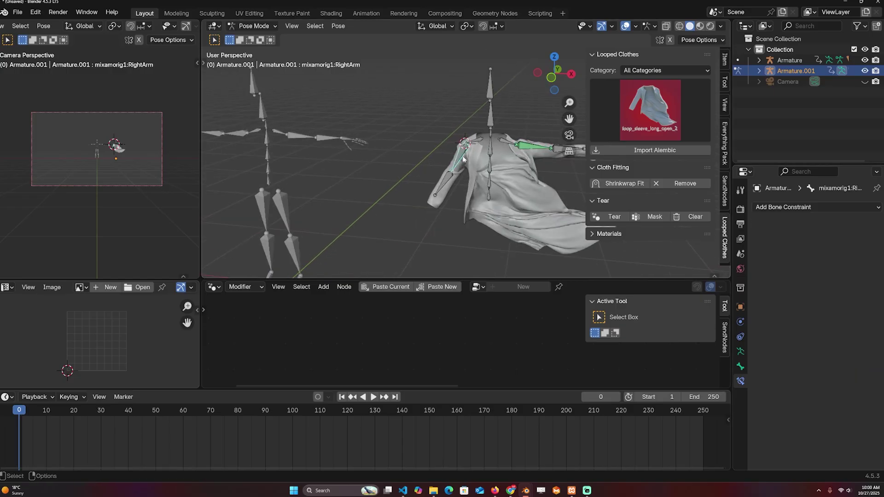
left_click(817, 207)
left_click(686, 248)
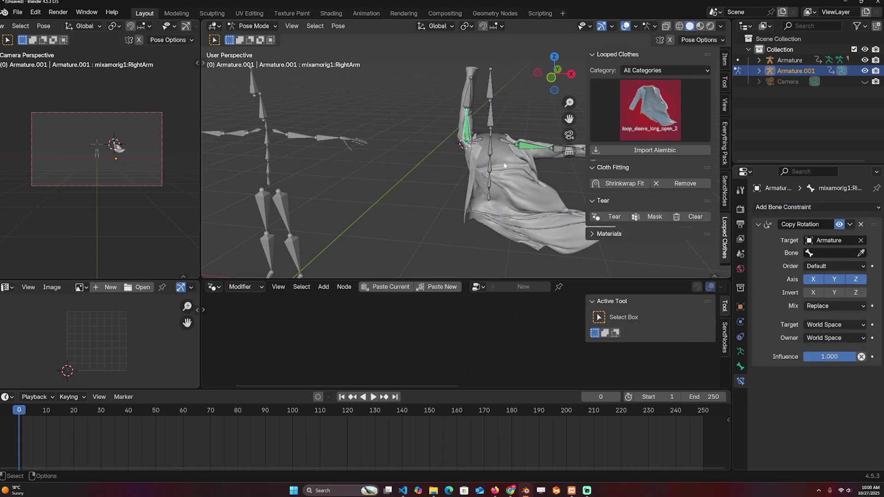
left_click(833, 253)
type("right")
key("Return")
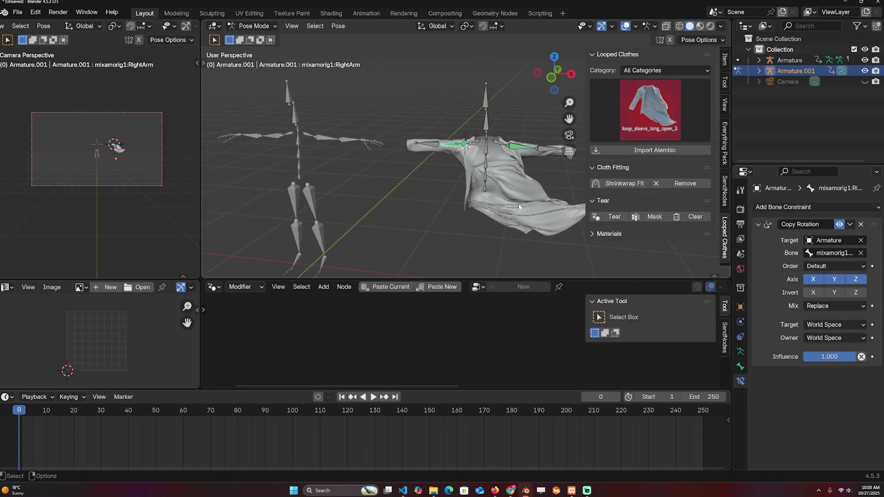
- Play the animation to check how both coat sleeves follow the arms, stop playback, and select the original armature
key("space")
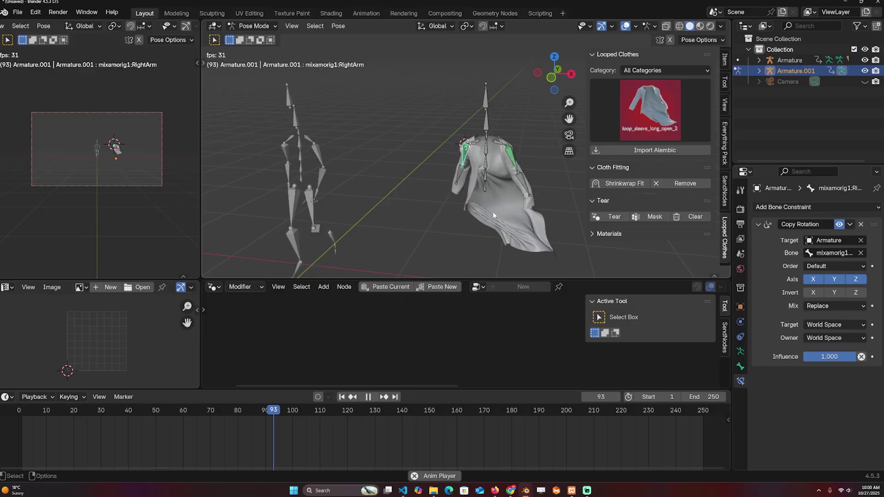
key("Escape")
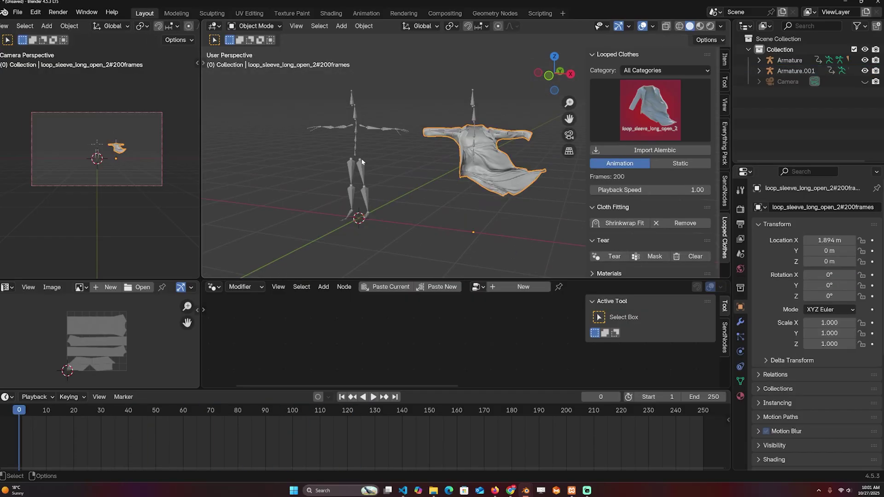
left_click(352, 196)
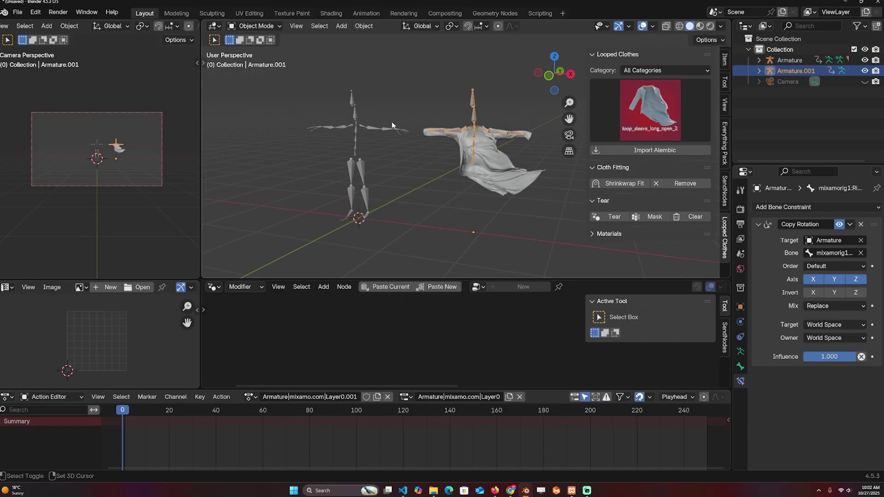
- Link the original armature's animation data to the duplicate armature that carries the coat
left_click(357, 130, "shift")
key("ctrl+l")
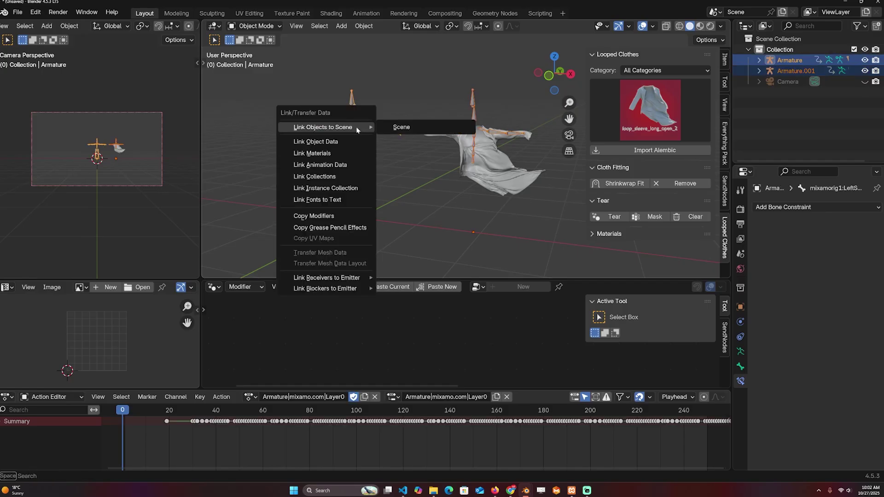
left_click(322, 165)
- Play the linked animation to compare the coat's motion with the original armature, then stop playback
key("space")
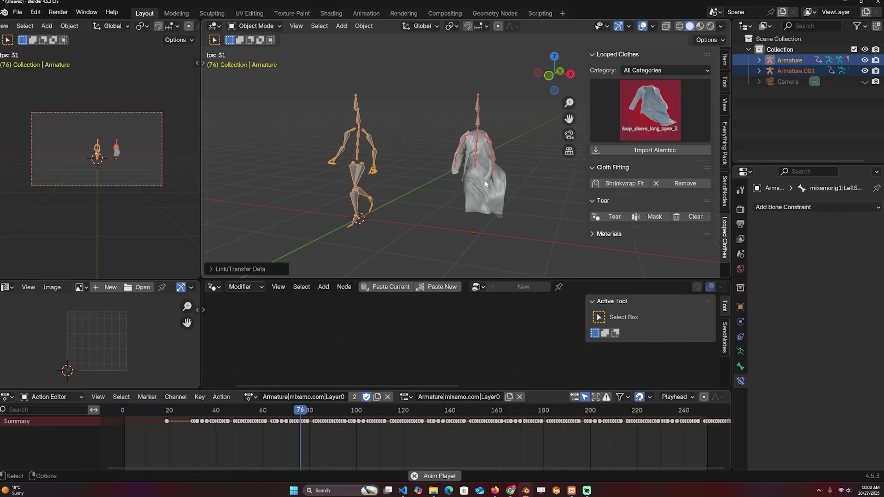
left_click(510, 187)
middle_click_drag(510, 187, 540, 190)
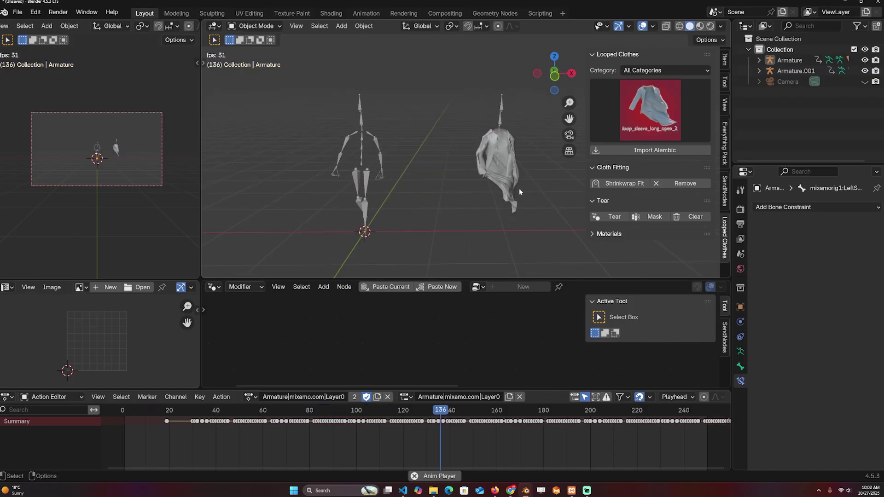
key("Escape")
- In front view, snap the duplicate armature with the coat to the 3D cursor at the original armature's base and play the animation
key("KP_1")
left_click(511, 143)
left_click(491, 110)
key("shift+s")
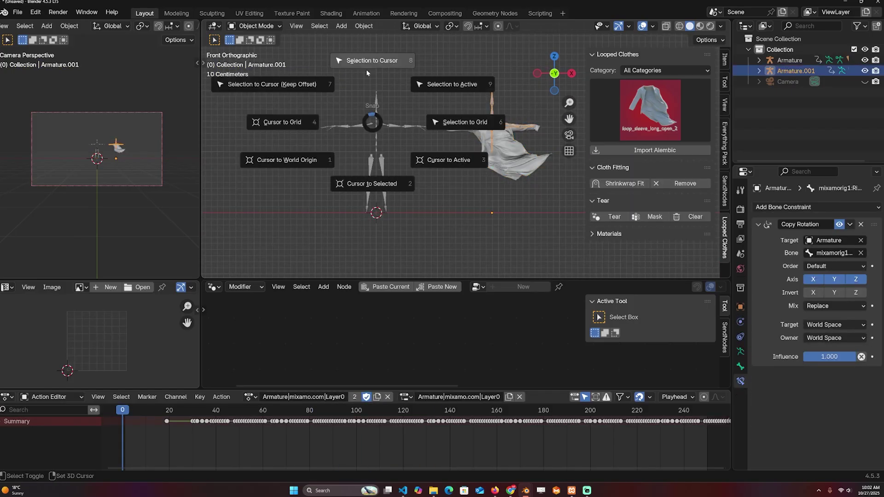
left_click(366, 65)
key("space")
scroll(433, 133, "up", 6)
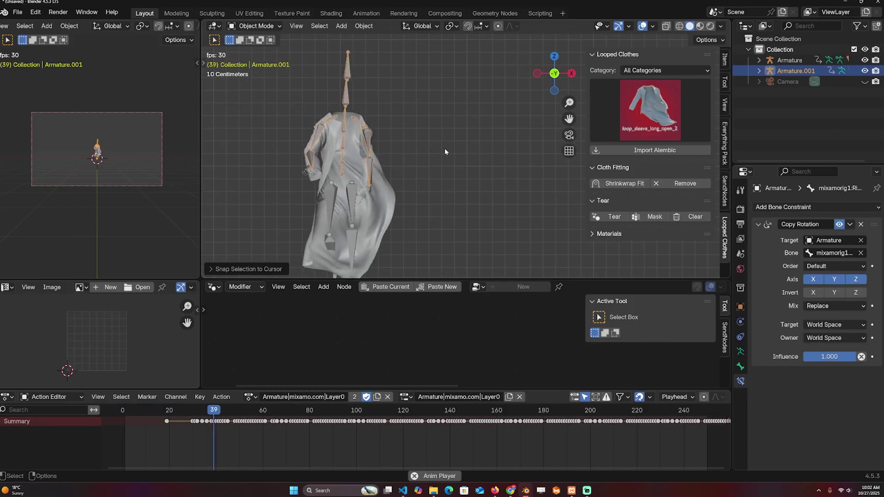